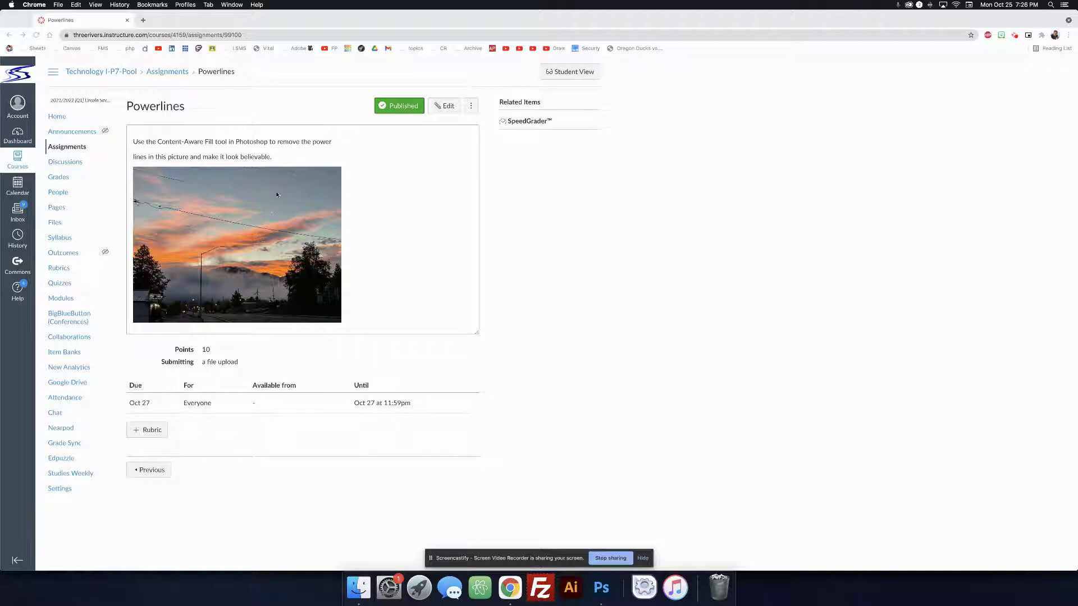
# Copy the sunset power lines picture from the assignment page and paste it into the powerlines.JPG document in Photoshop, accepting the colour conversion
pyautogui.rightClick(270, 214)
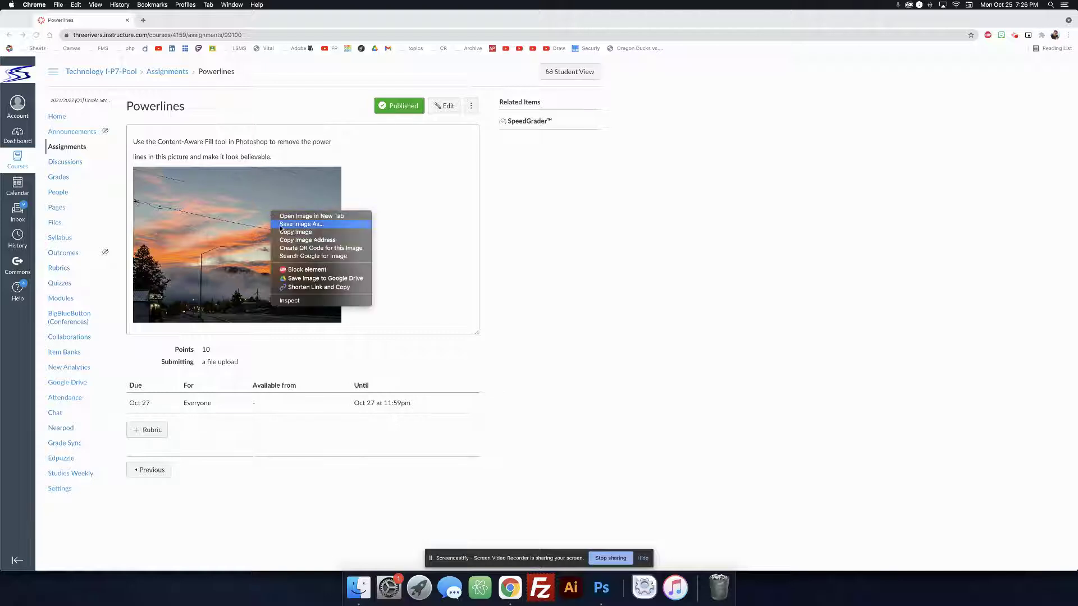
pyautogui.click(283, 232)
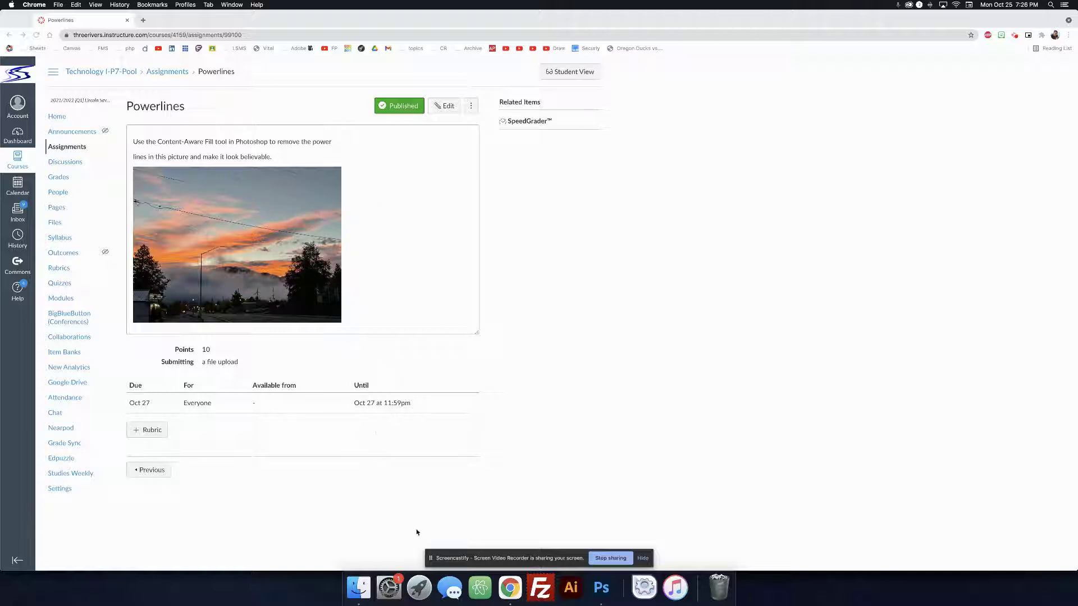
pyautogui.click(610, 586)
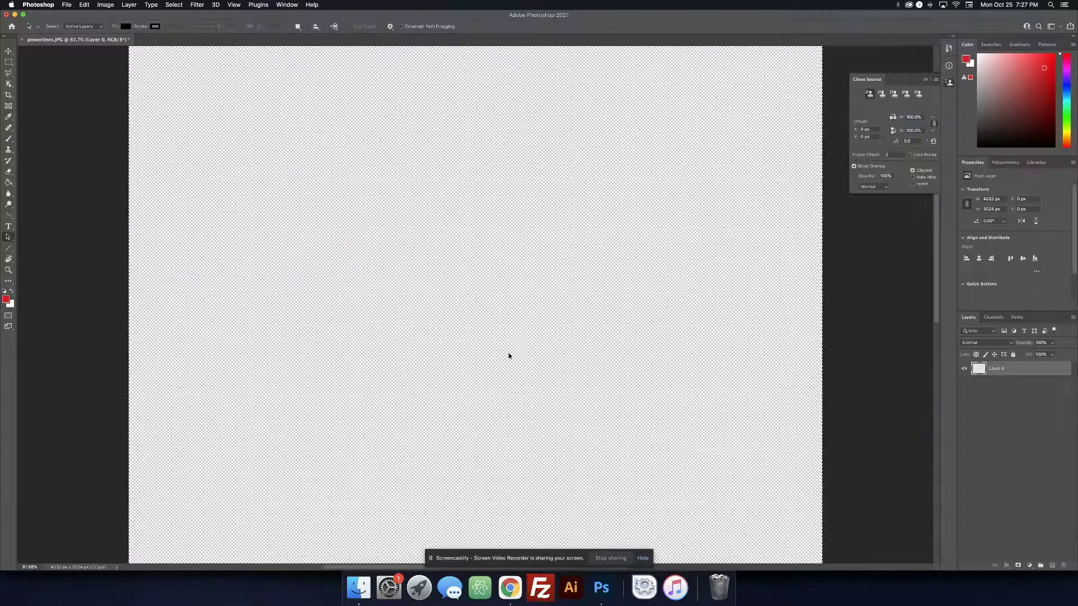
pyautogui.rightClick(486, 339)
pyautogui.click(431, 308)
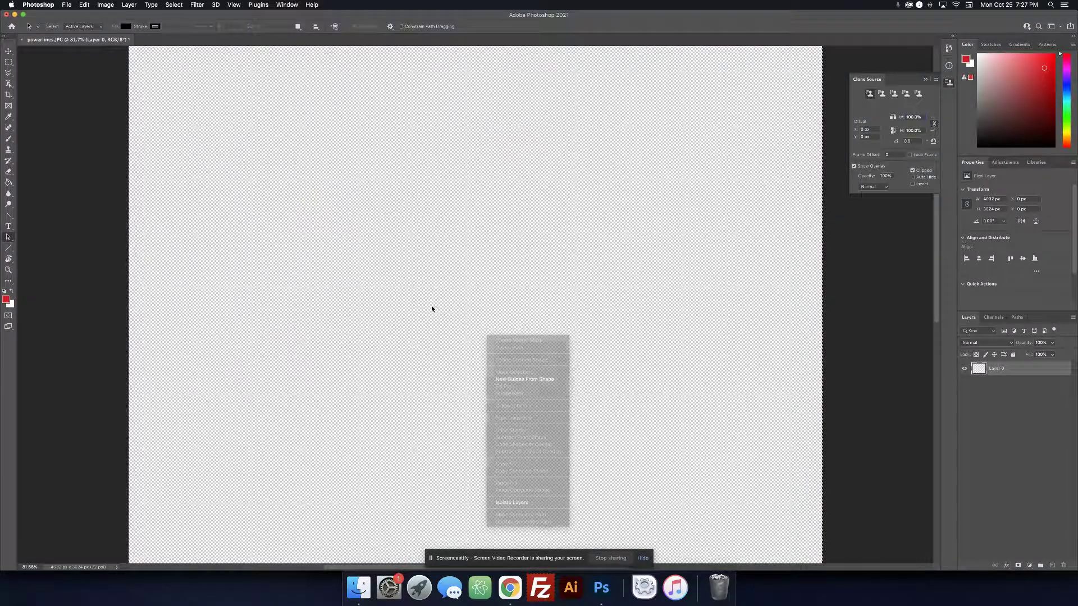
pyautogui.press('super+v')
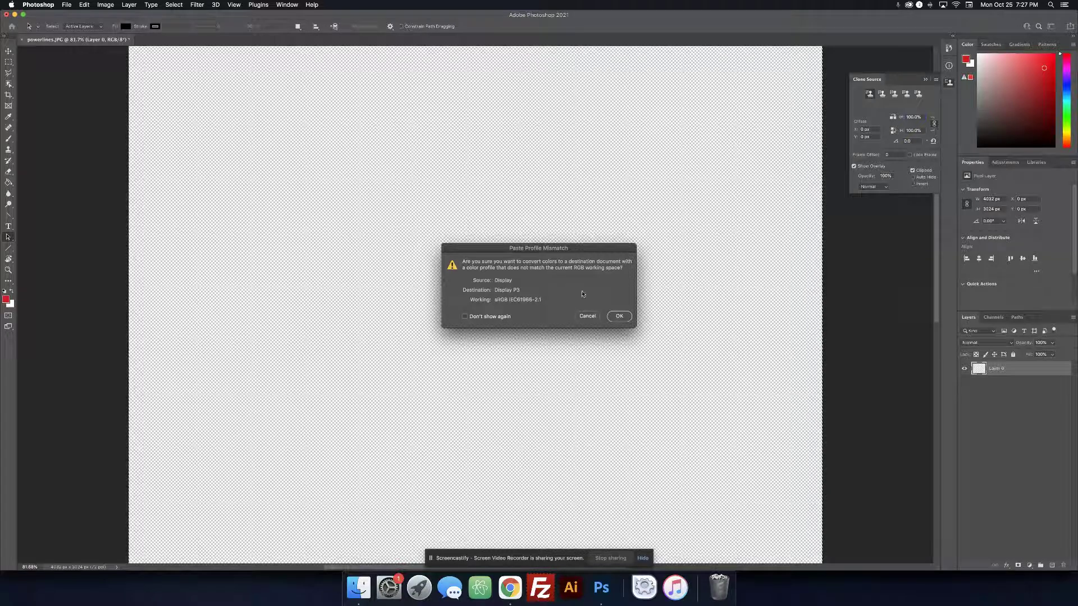
pyautogui.click(614, 317)
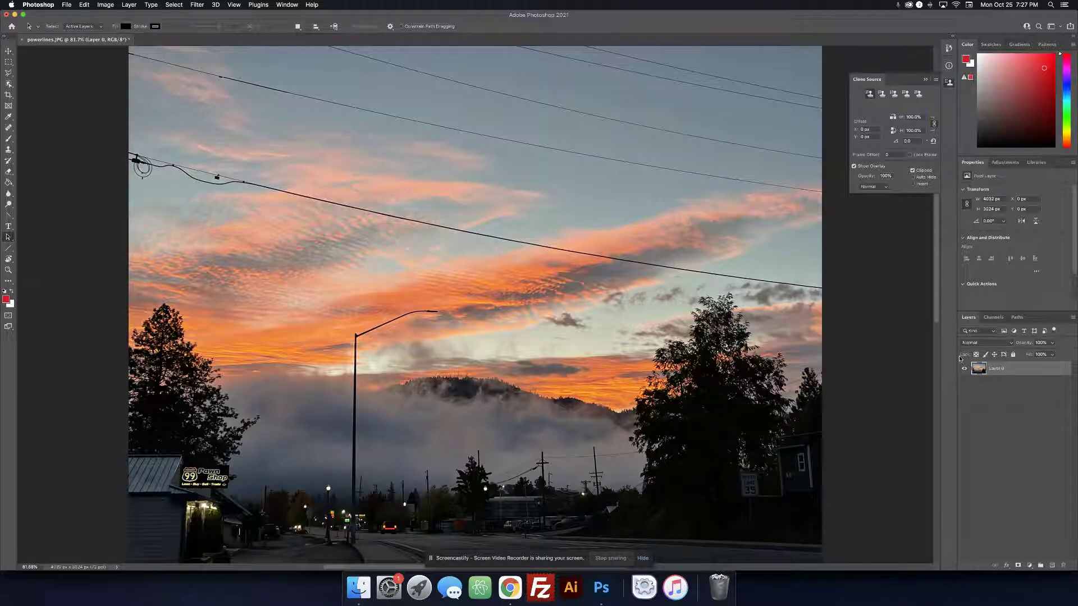
# Add an empty layer above the photo, lock the photo layer, and make the new layer active
pyautogui.click(1053, 565)
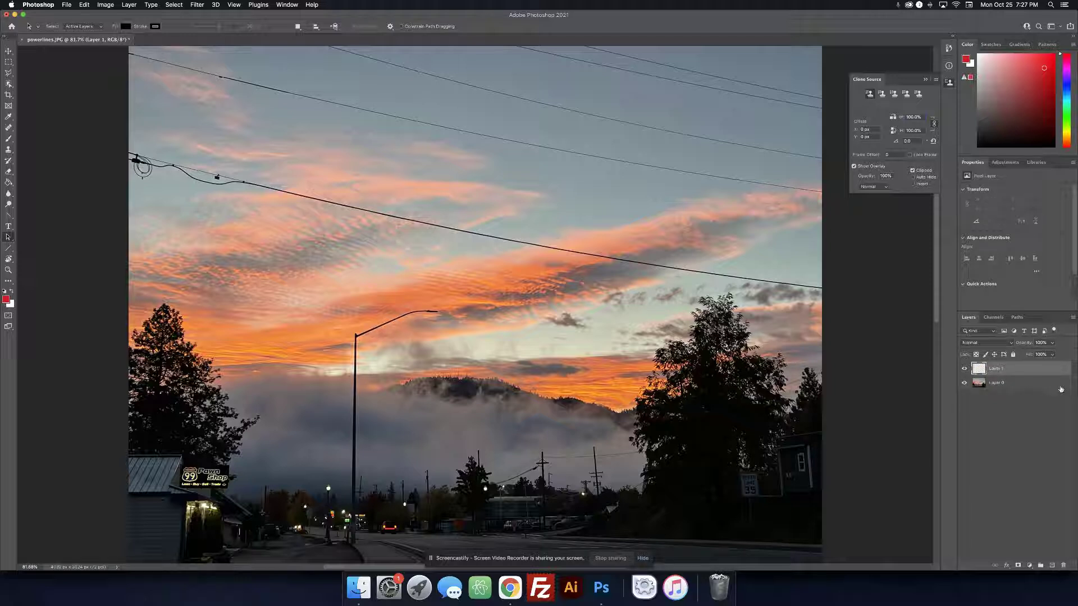
pyautogui.click(1010, 384)
pyautogui.click(1013, 354)
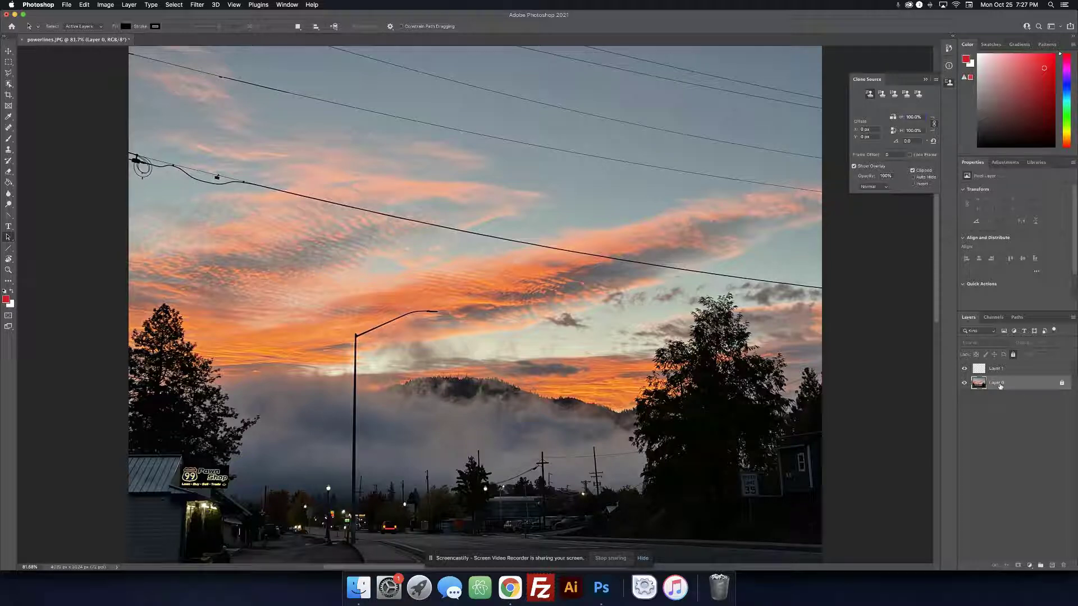
pyautogui.click(983, 368)
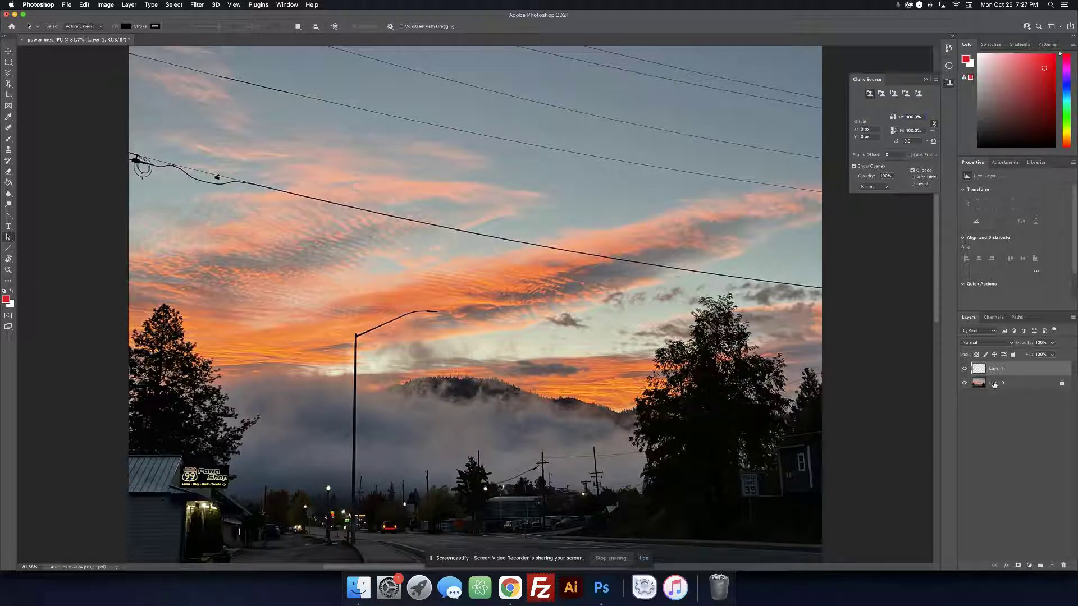
pyautogui.click(994, 384)
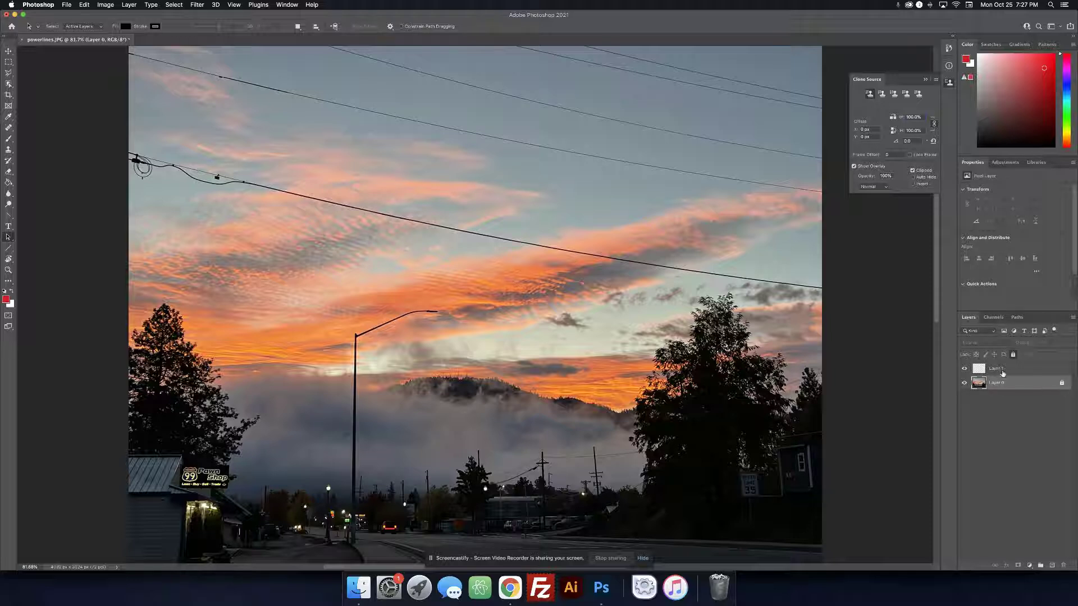
pyautogui.click(998, 369)
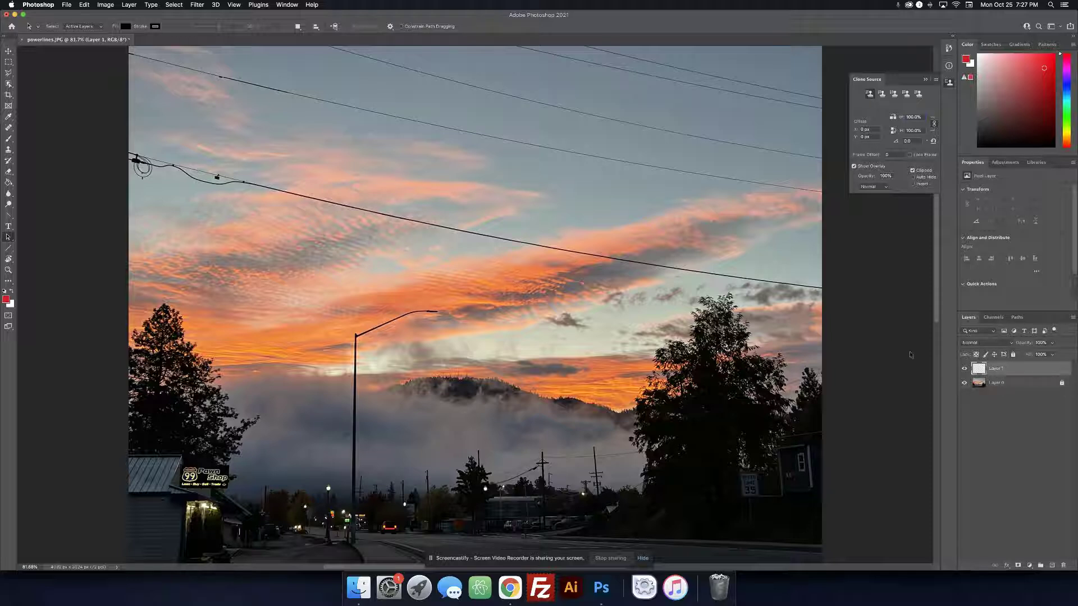
# Activate the Brush tool and choose the Hard Round preset from General Brushes
pyautogui.click(9, 141)
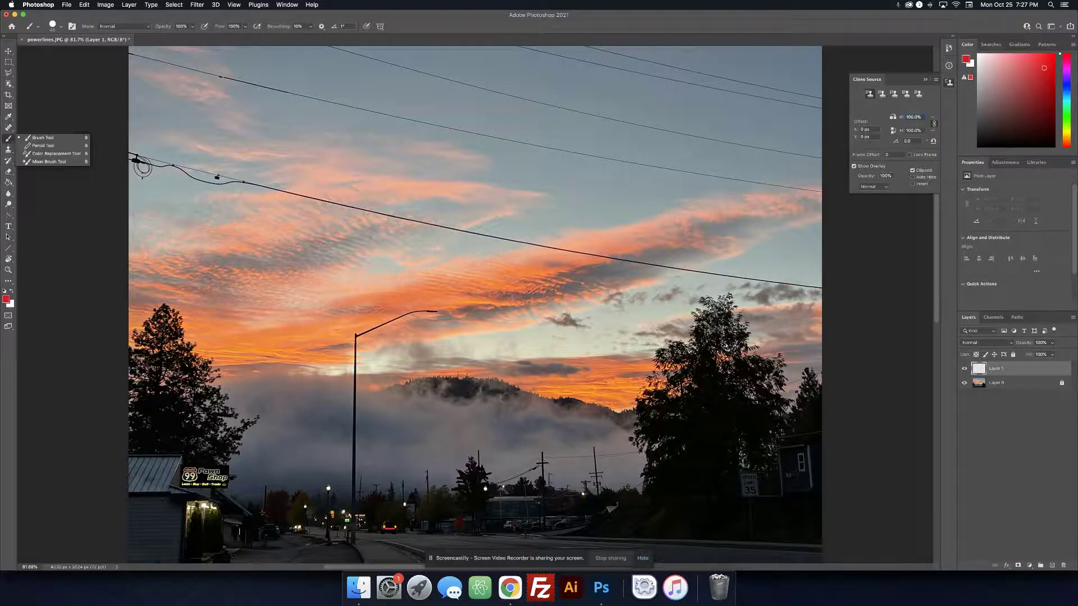
pyautogui.click(45, 137)
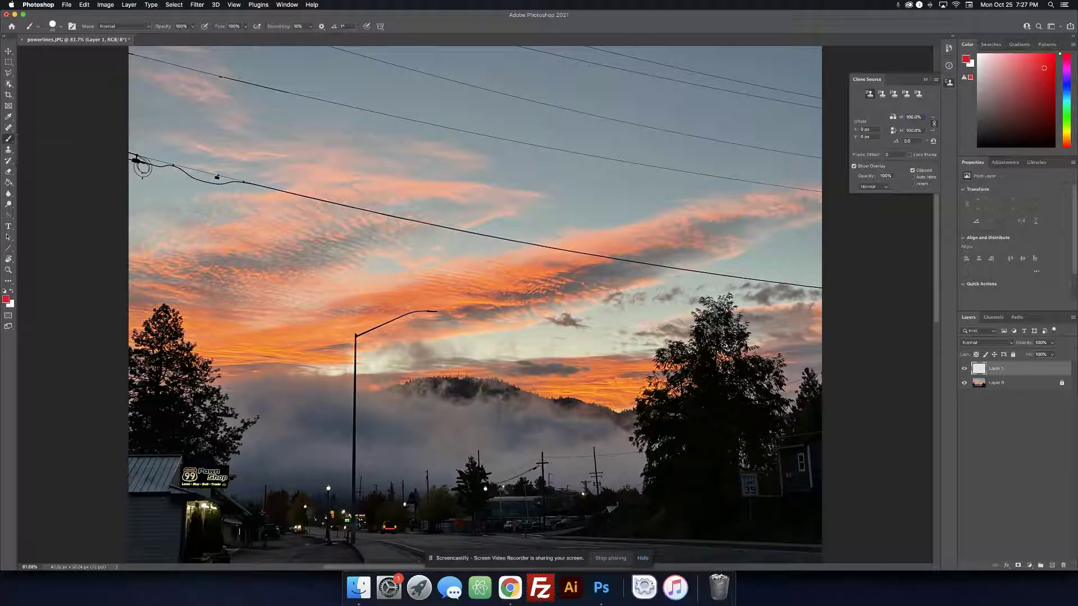
pyautogui.click(112, 27)
pyautogui.click(101, 27)
pyautogui.click(73, 27)
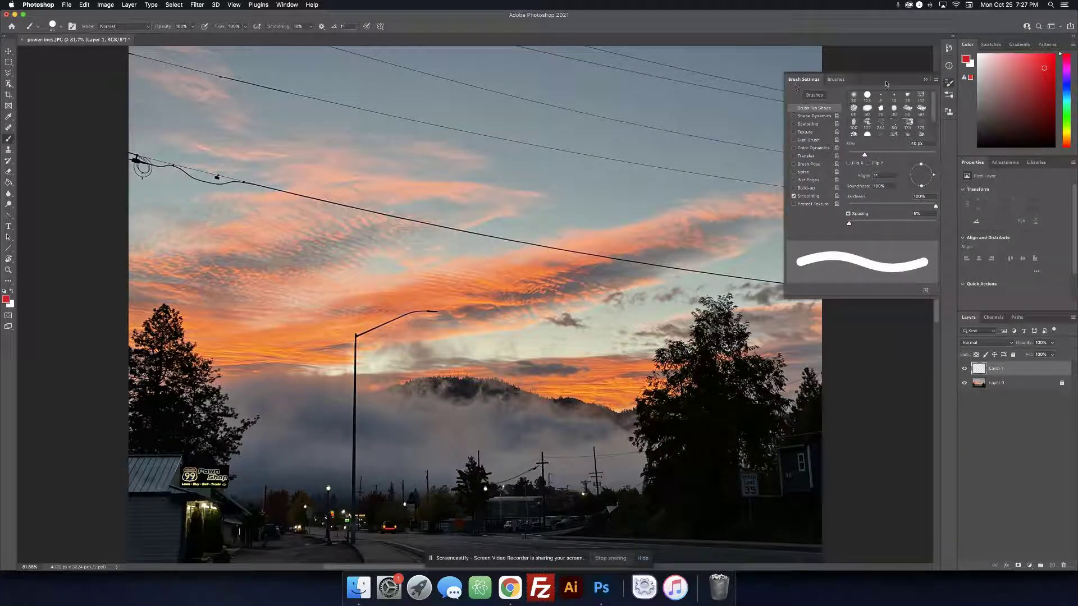
pyautogui.click(926, 81)
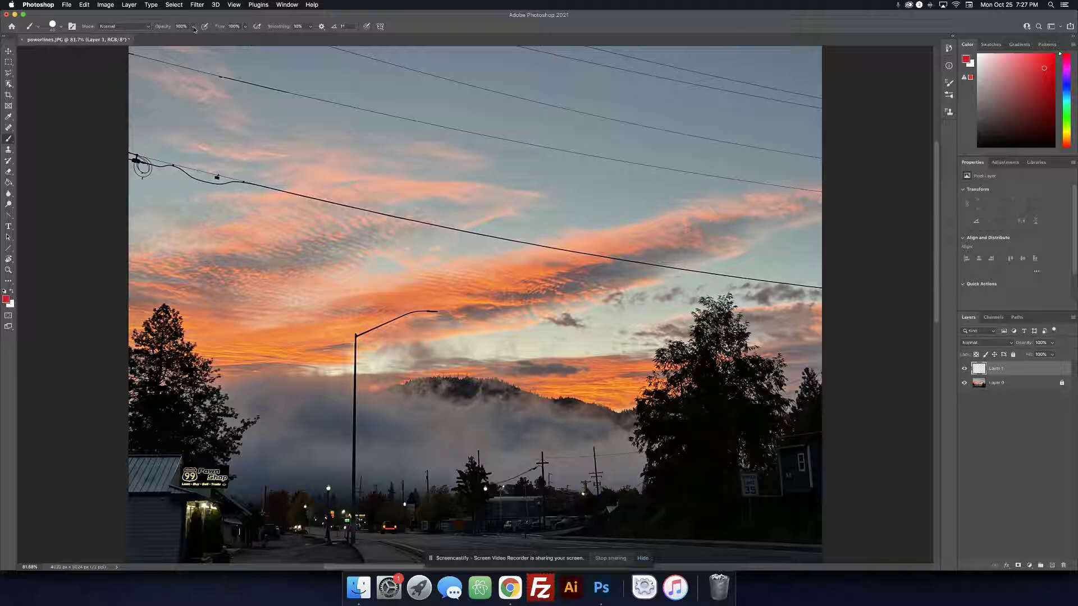
pyautogui.click(128, 28)
pyautogui.click(95, 32)
pyautogui.click(62, 27)
pyautogui.click(61, 27)
pyautogui.click(62, 27)
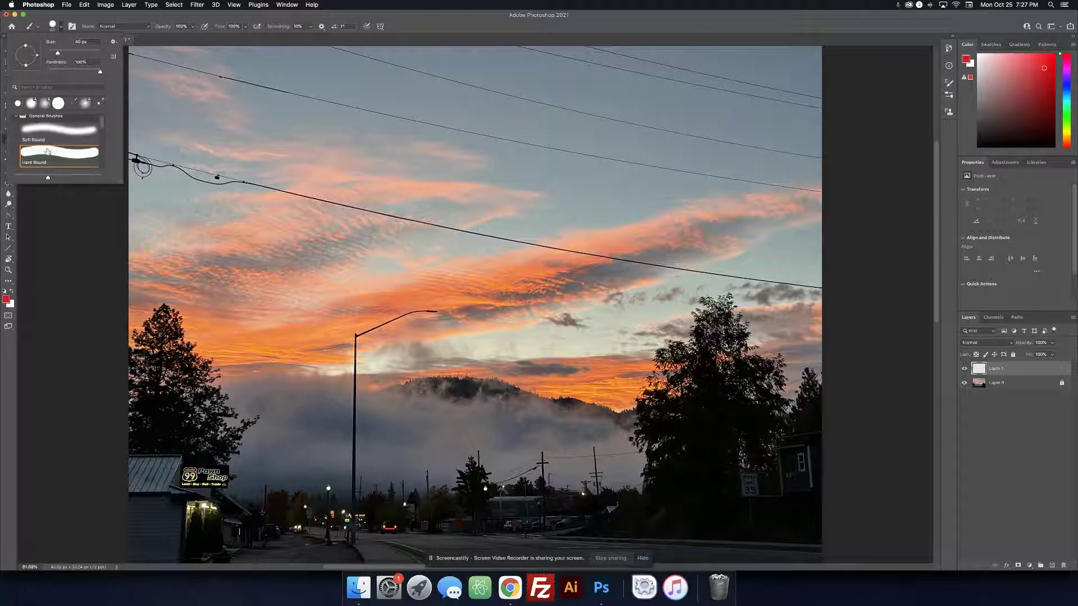
pyautogui.click(68, 157)
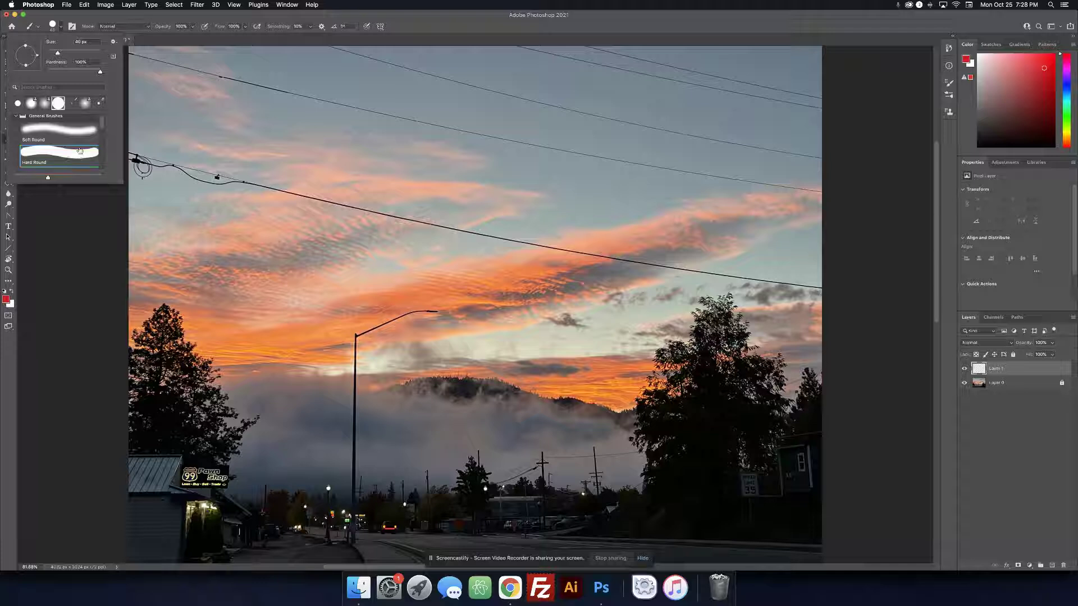
pyautogui.click(61, 27)
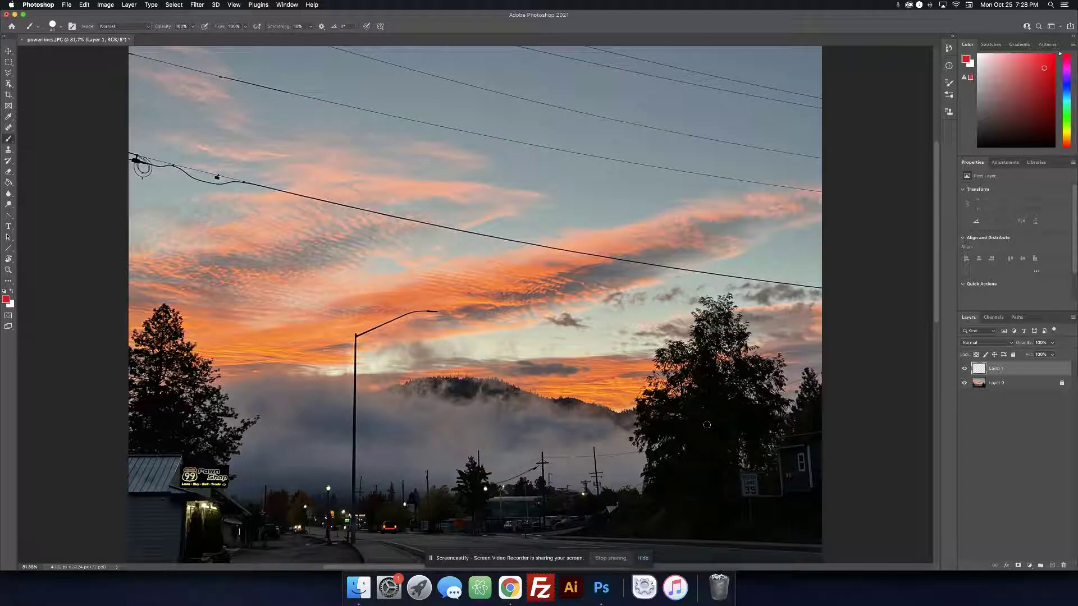
# Adjust the brush size until the tip is slightly wider than the power line
pyautogui.press(']')
pyautogui.press(']')
pyautogui.press(']')
pyautogui.press(']')
pyautogui.press('[')
pyautogui.press('[')
pyautogui.press('[')
pyautogui.press('[')
pyautogui.press(']')
pyautogui.press(']')
pyautogui.press(']')
# Set the foreground colour to a bright red with RGB 253, 0, 10
pyautogui.click(7, 299)
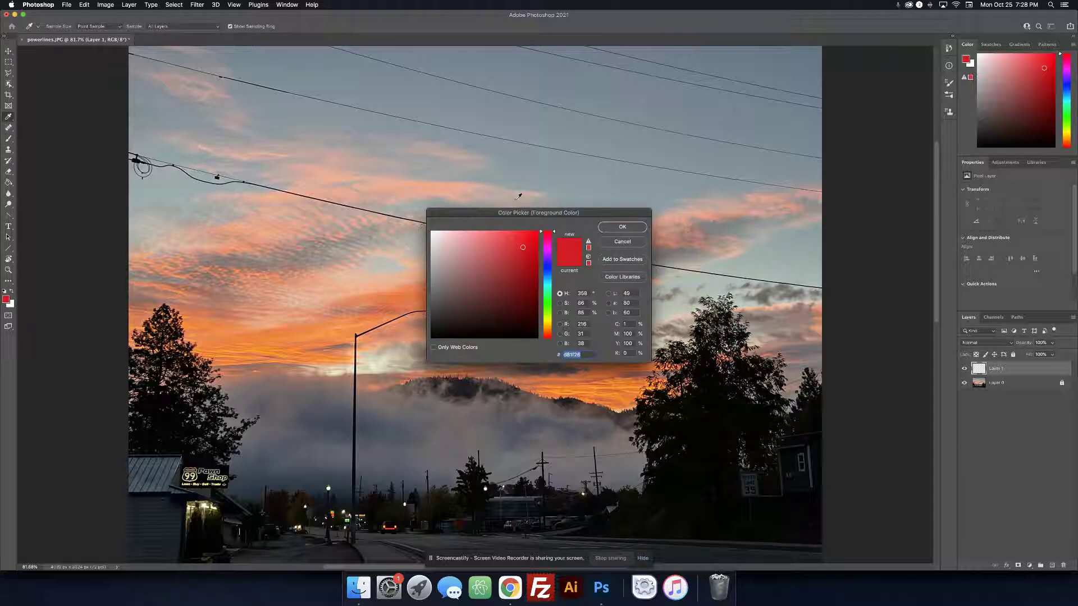
pyautogui.moveTo(533, 232); pyautogui.dragTo(537, 231)
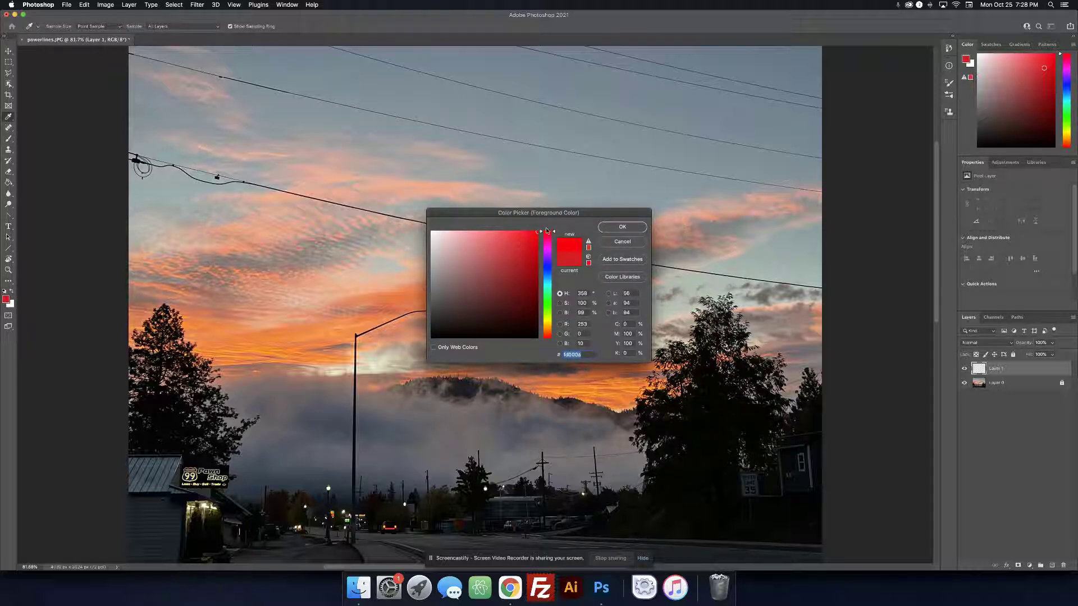
pyautogui.click(607, 228)
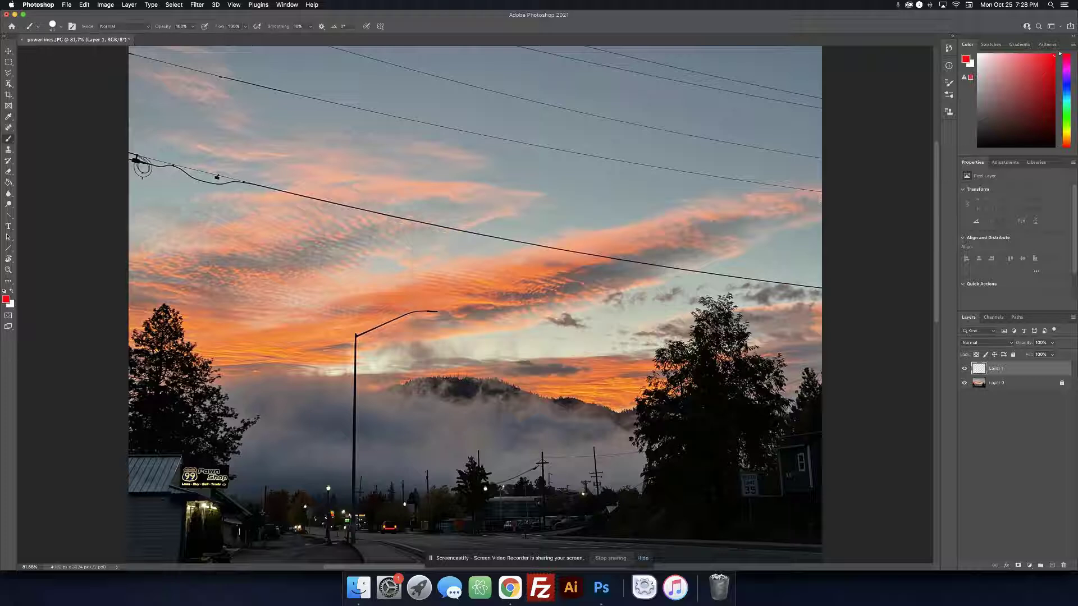
# Cover the thick lower power line with connected straight red brush segments across the full width of the photo
pyautogui.moveTo(368, 211); pyautogui.dragTo(410, 218)
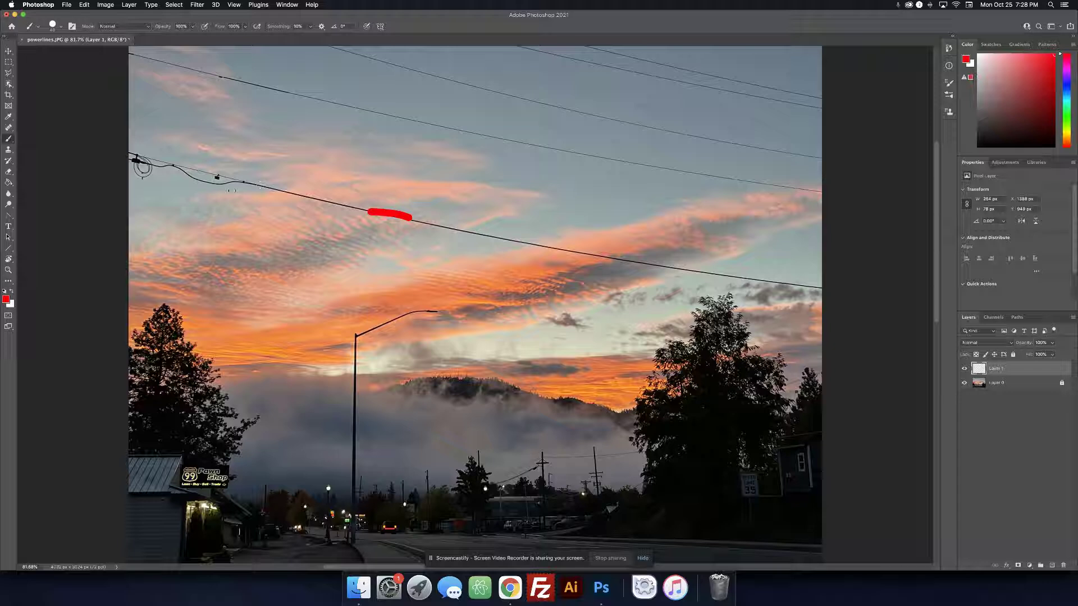
pyautogui.press('super+z')
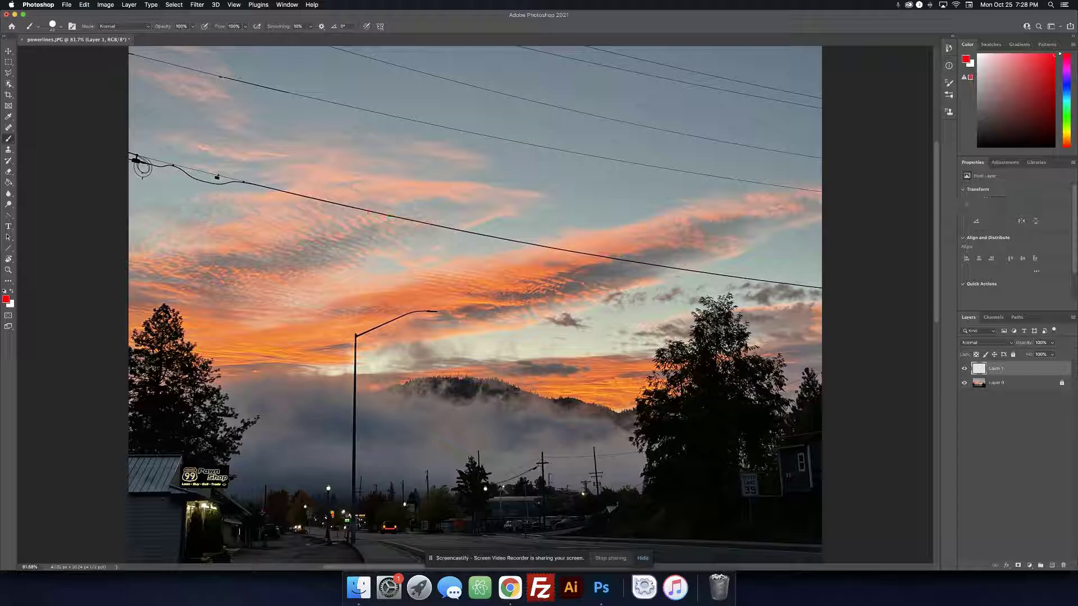
pyautogui.click(126, 151)
pyautogui.keyDown('shift'); pyautogui.click(385, 214); pyautogui.keyUp('shift')
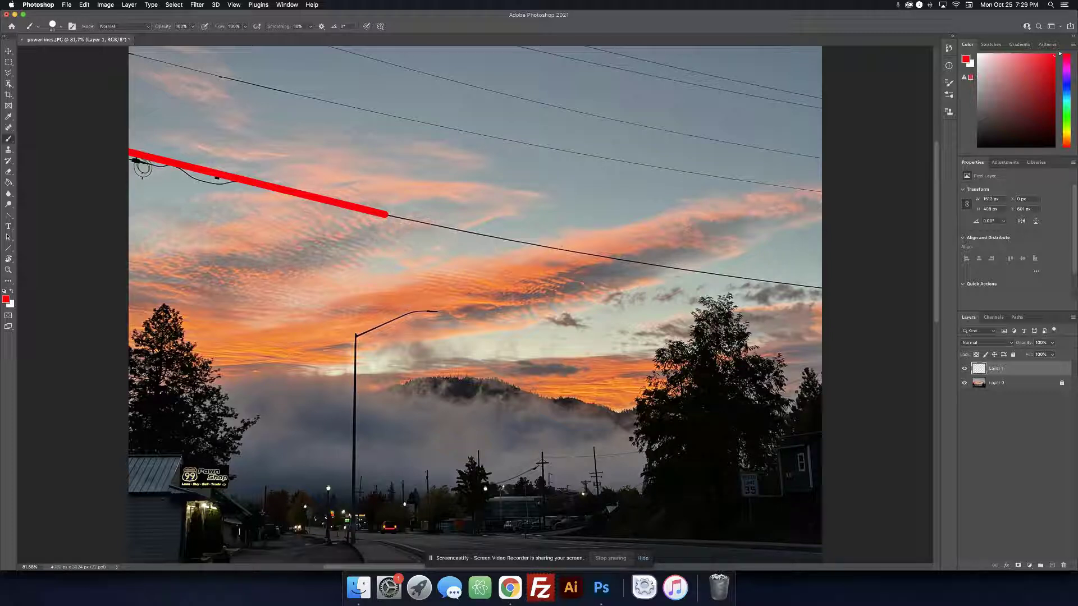
pyautogui.keyDown('shift'); pyautogui.click(568, 251); pyautogui.keyUp('shift')
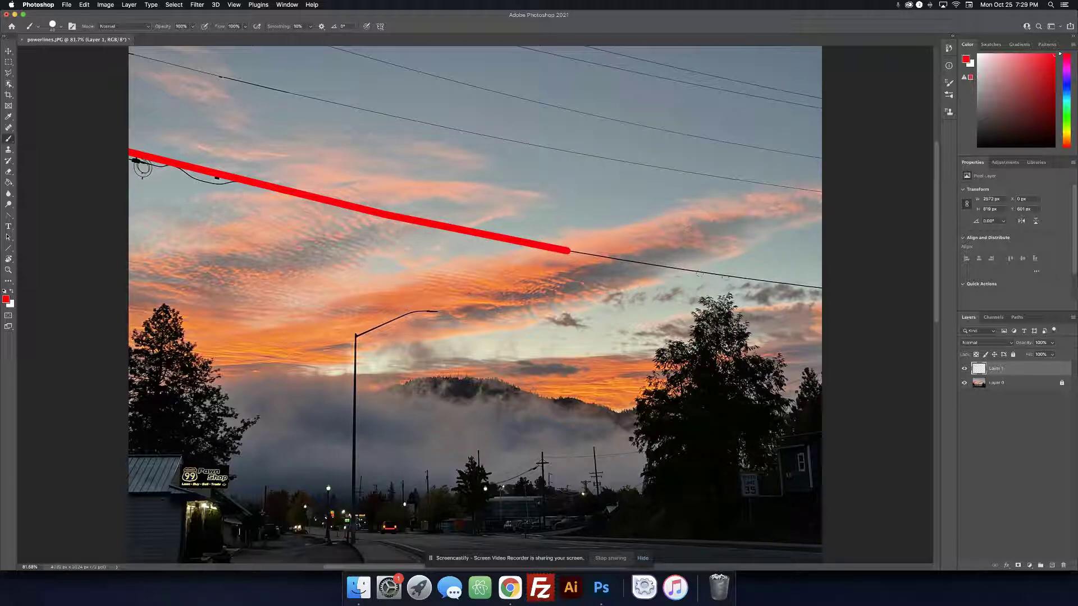
pyautogui.keyDown('shift'); pyautogui.click(728, 275); pyautogui.keyUp('shift')
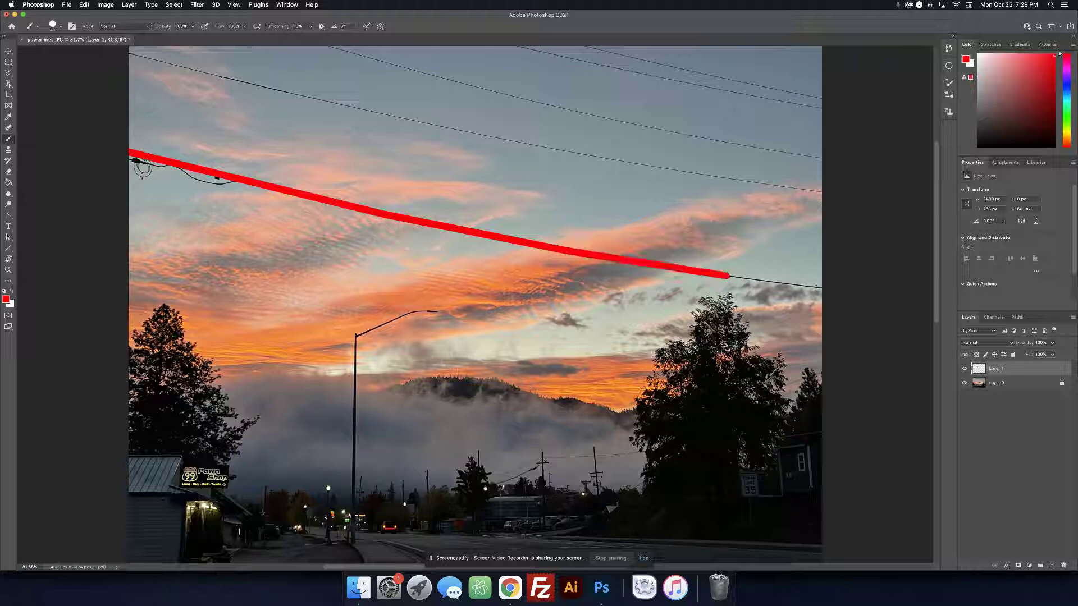
pyautogui.keyDown('shift'); pyautogui.click(823, 289); pyautogui.keyUp('shift')
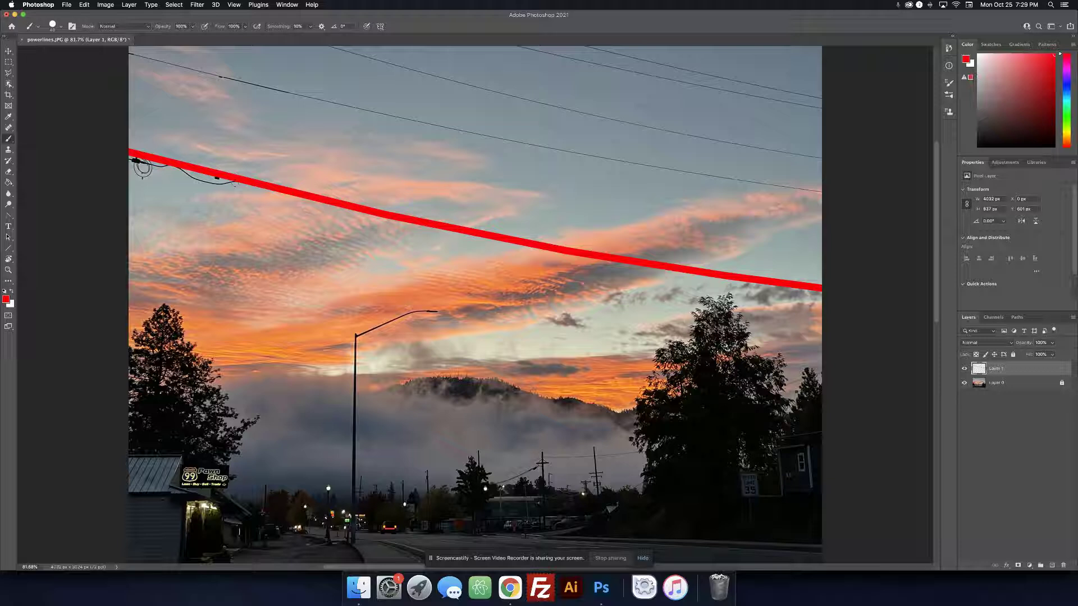
# Paint red over the small box and the sagging cable hanging beneath the covered power line
pyautogui.press('z')
pyautogui.moveTo(233, 180); pyautogui.dragTo(298, 198)
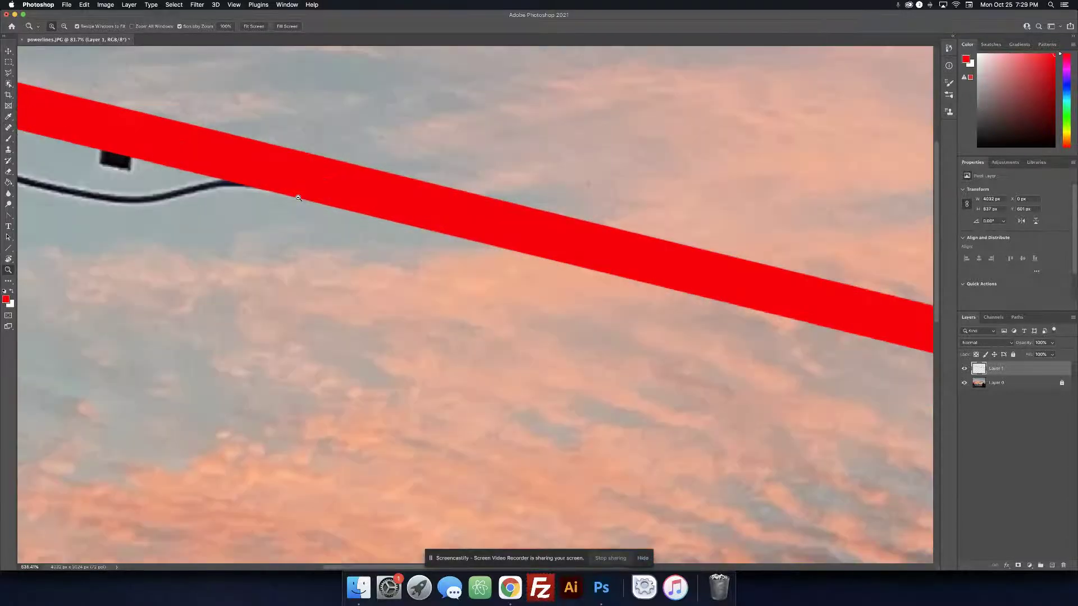
pyautogui.moveTo(227, 222); pyautogui.dragTo(680, 314)
pyautogui.press('b')
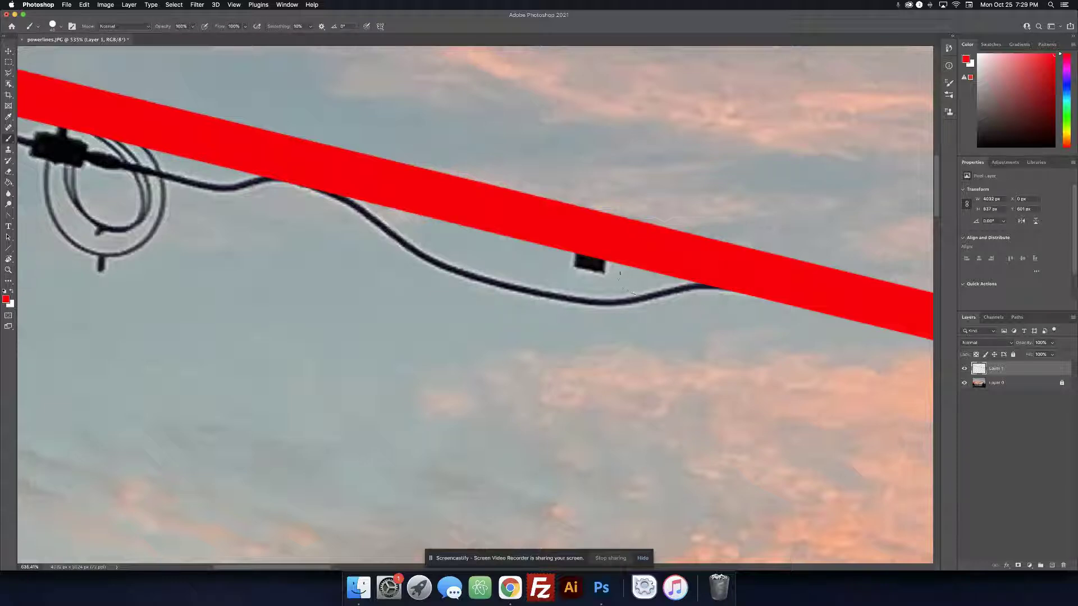
pyautogui.click(596, 265)
pyautogui.click(581, 257)
pyautogui.click(717, 289)
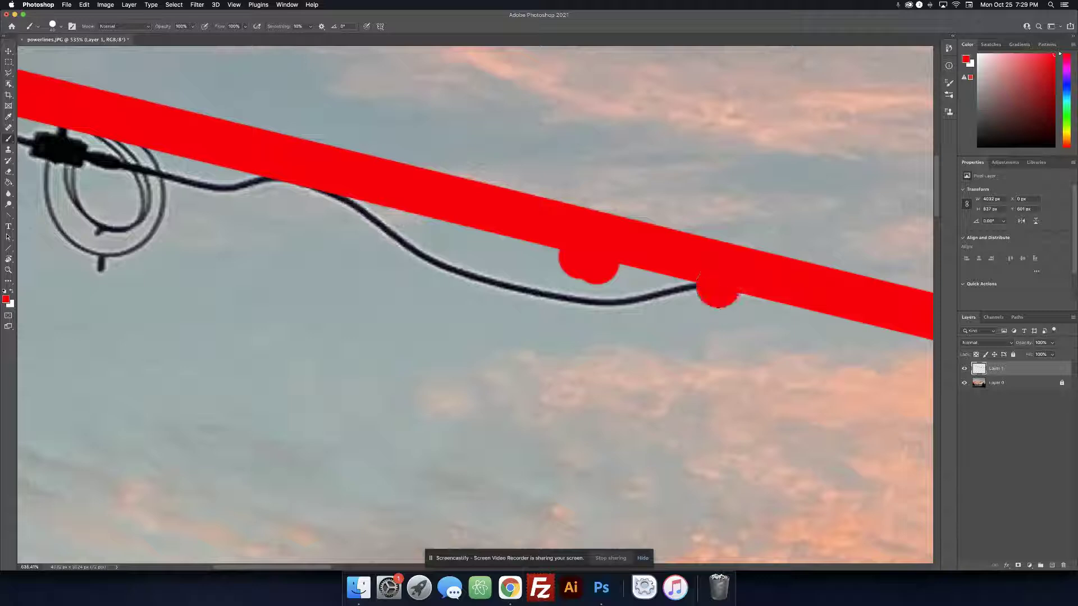
pyautogui.keyDown('shift'); pyautogui.click(617, 301); pyautogui.keyUp('shift')
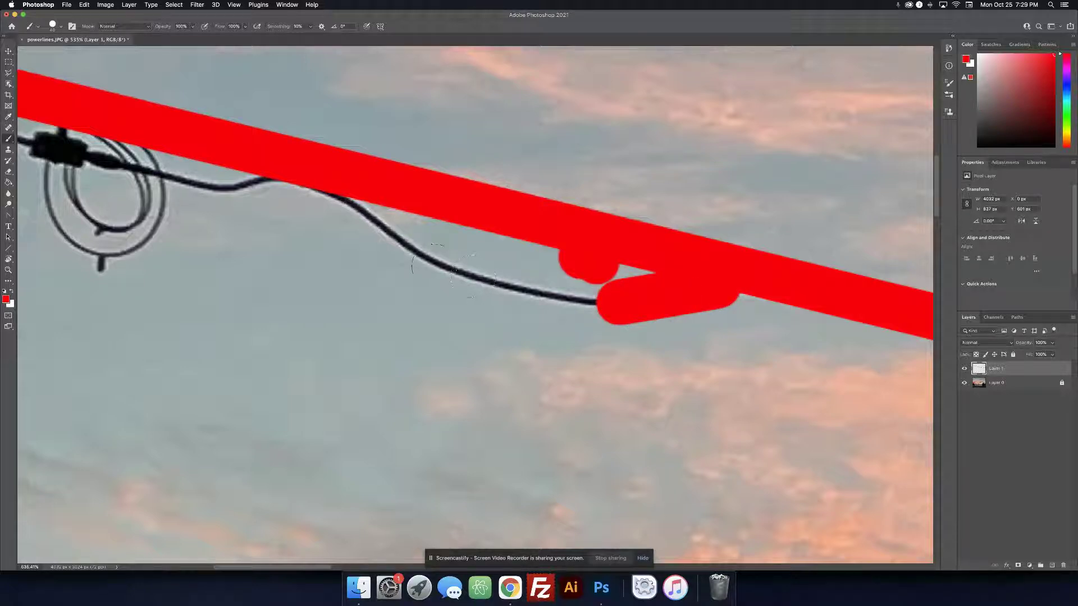
pyautogui.keyDown('shift'); pyautogui.click(444, 271); pyautogui.keyUp('shift')
pyautogui.keyDown('shift'); pyautogui.click(320, 199); pyautogui.keyUp('shift')
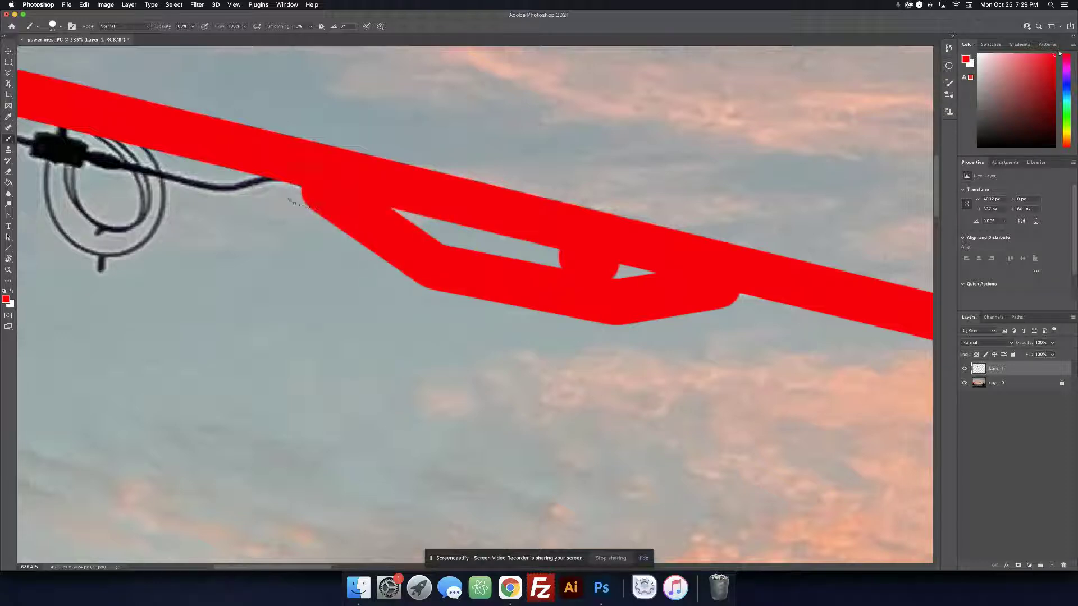
pyautogui.keyDown('shift'); pyautogui.click(210, 187); pyautogui.keyUp('shift')
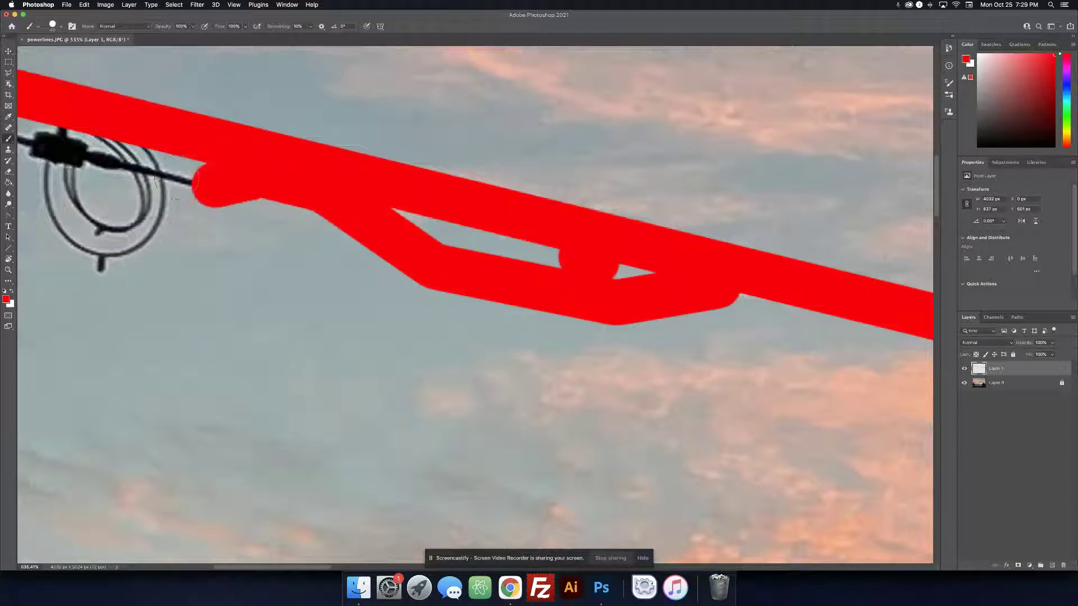
# Paint red over the coiled cable, its connector and the remaining cable end at the photo's left edge
pyautogui.keyDown('shift'); pyautogui.click(159, 169); pyautogui.keyUp('shift')
pyautogui.moveTo(143, 168)
pyautogui.mouseDown()
pyautogui.moveTo(80, 134)
pyautogui.moveTo(45, 143)
pyautogui.moveTo(67, 148)
pyautogui.moveTo(60, 202)
pyautogui.moveTo(102, 258)
pyautogui.moveTo(89, 226)
pyautogui.moveTo(121, 237)
pyautogui.moveTo(141, 229)
pyautogui.moveTo(158, 164)
pyautogui.moveTo(322, 193)
pyautogui.moveTo(445, 190)
pyautogui.mouseUp()
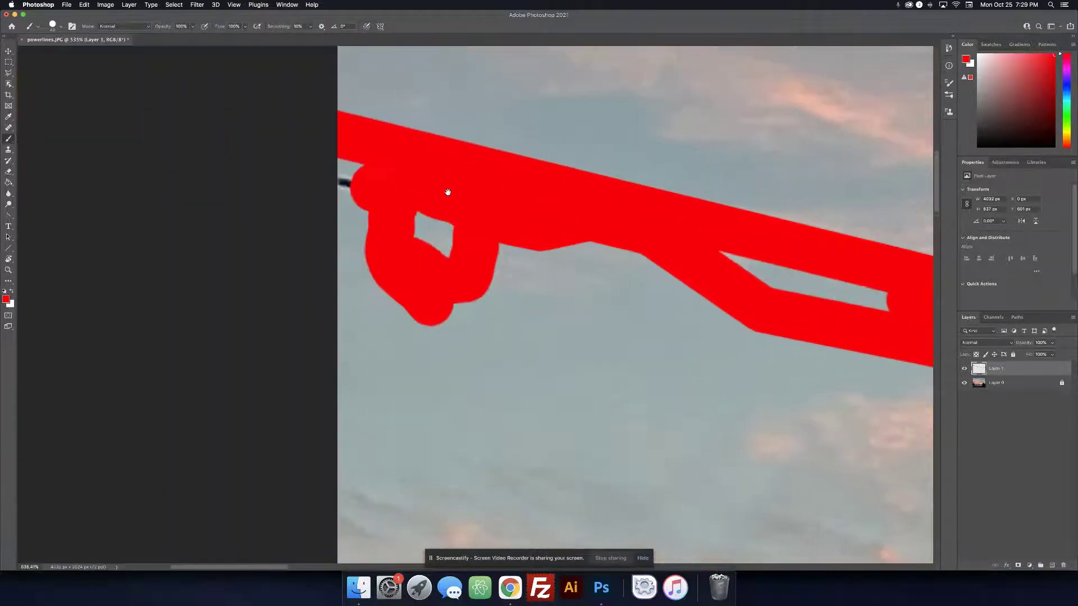
pyautogui.moveTo(365, 191)
pyautogui.mouseDown()
pyautogui.moveTo(343, 168)
pyautogui.moveTo(342, 205)
pyautogui.mouseUp()
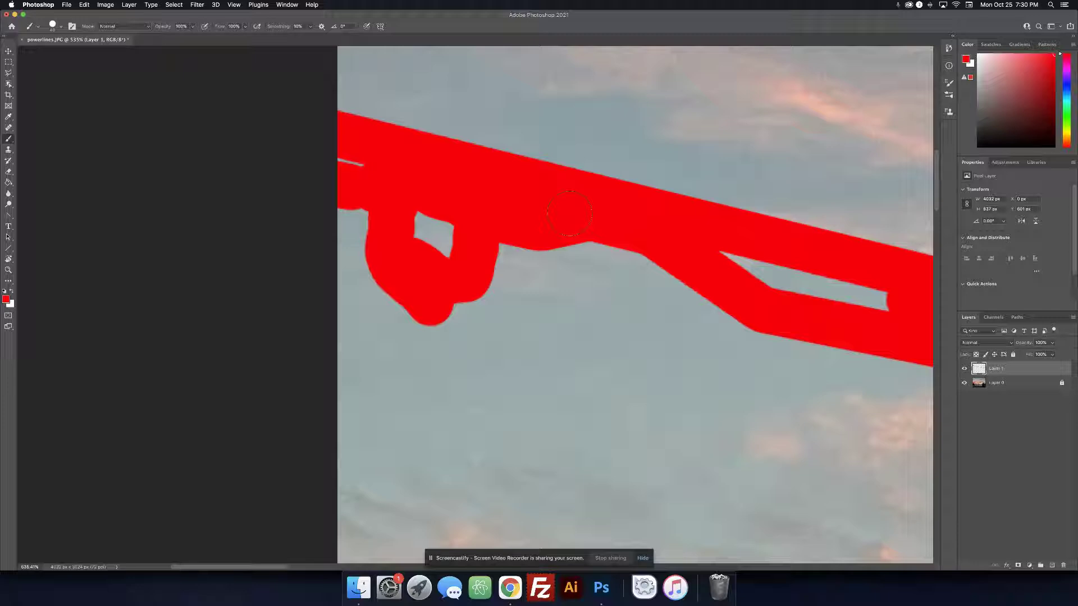
# Cover the second-lowest power line with connected straight red brush segments across the full width of the photo
pyautogui.press('super+0')
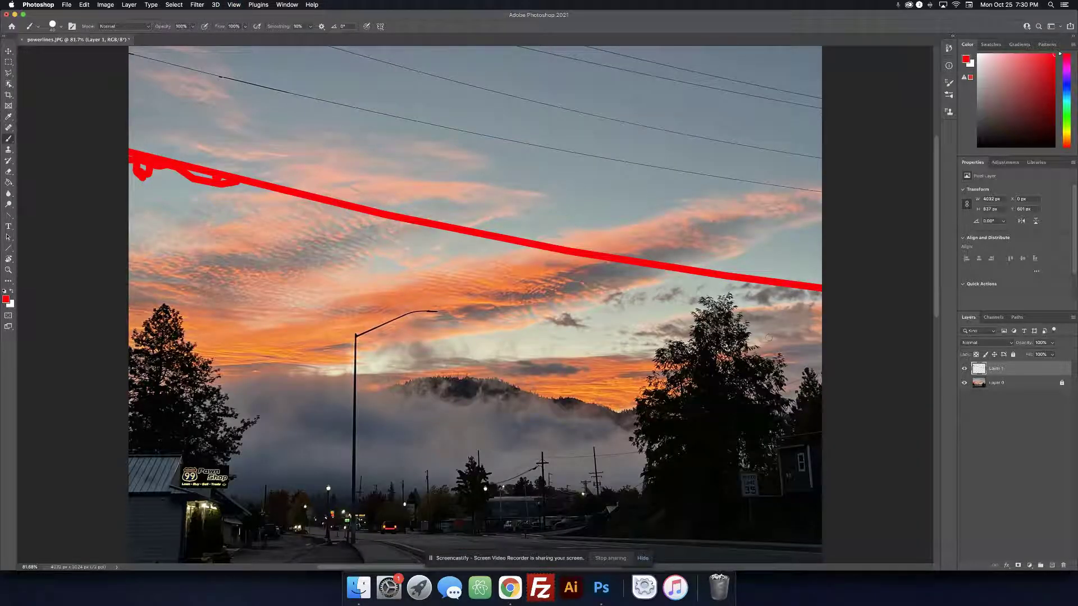
pyautogui.scroll(5, 706, 219)
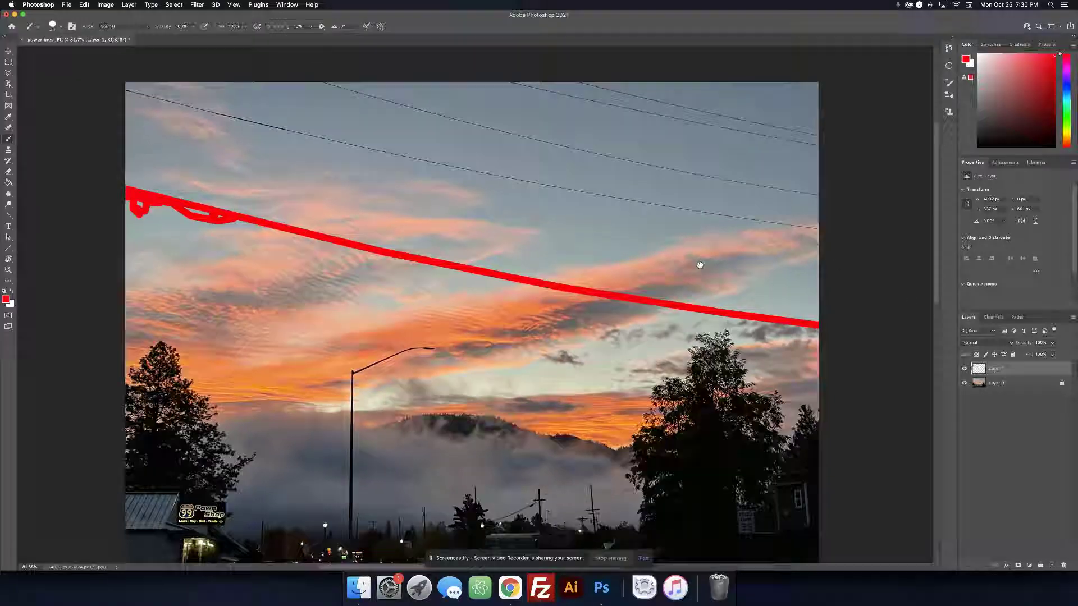
pyautogui.hscroll(2, 777, 284)
pyautogui.scroll(-1, 777, 283)
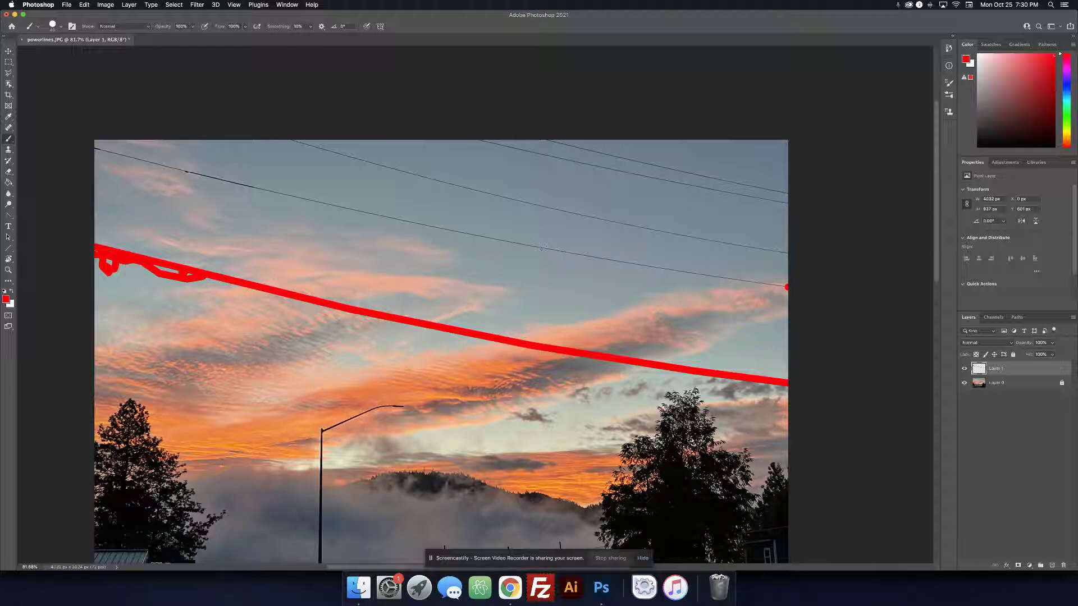
pyautogui.keyDown('shift'); pyautogui.click(541, 248); pyautogui.keyUp('shift')
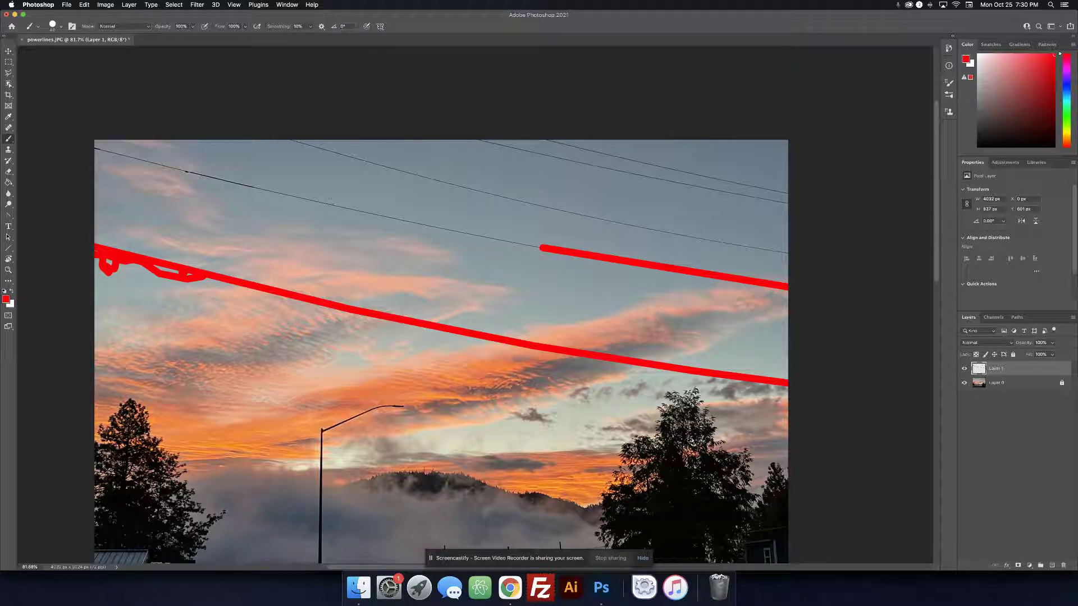
pyautogui.keyDown('shift'); pyautogui.click(327, 203); pyautogui.keyUp('shift')
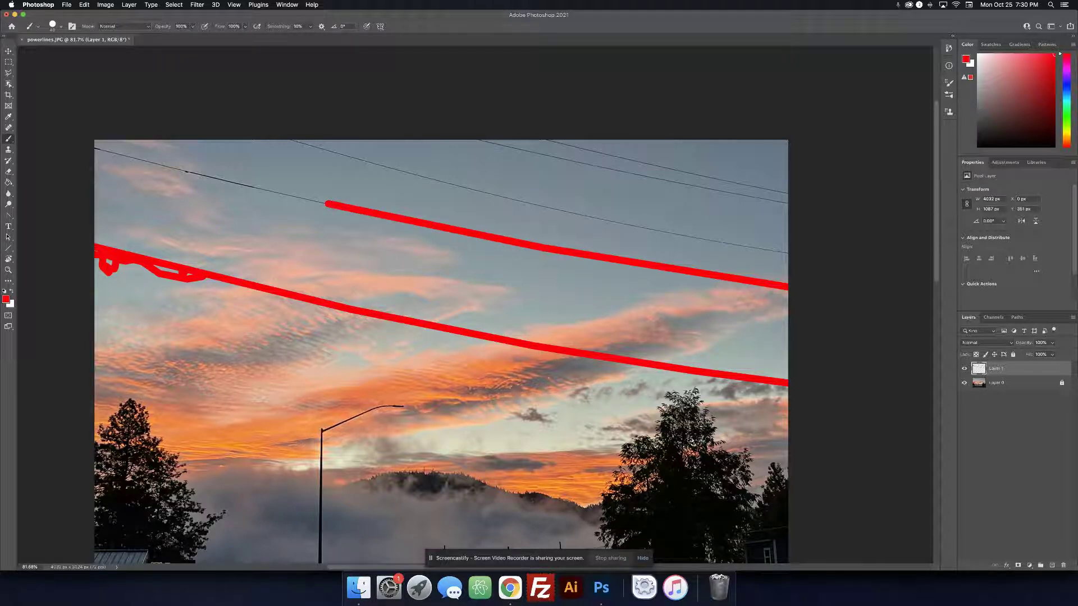
pyautogui.keyDown('shift'); pyautogui.click(185, 170); pyautogui.keyUp('shift')
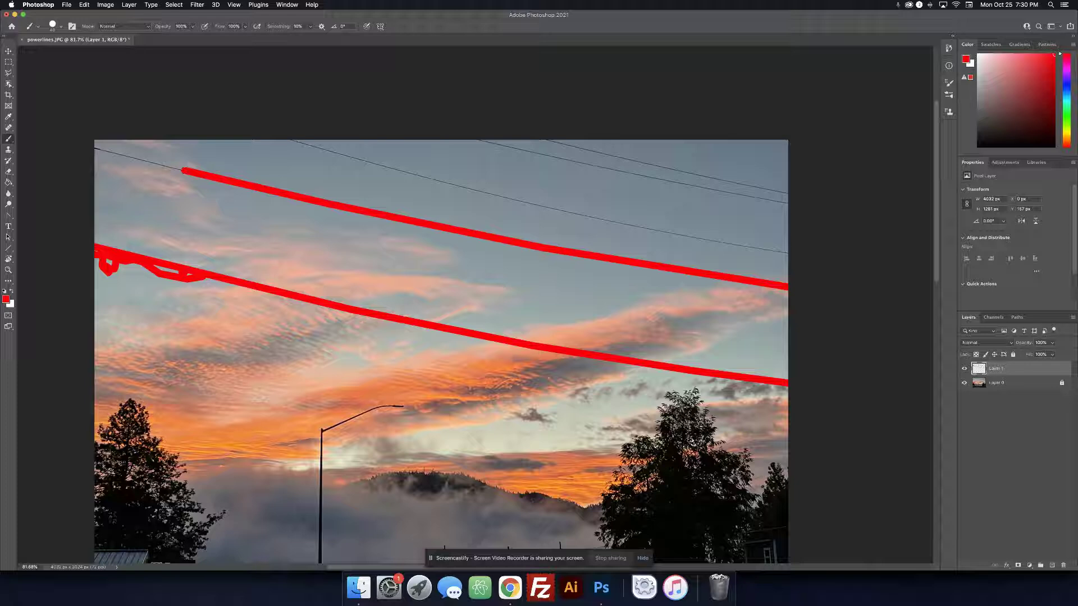
pyautogui.keyDown('shift'); pyautogui.click(92, 148); pyautogui.keyUp('shift')
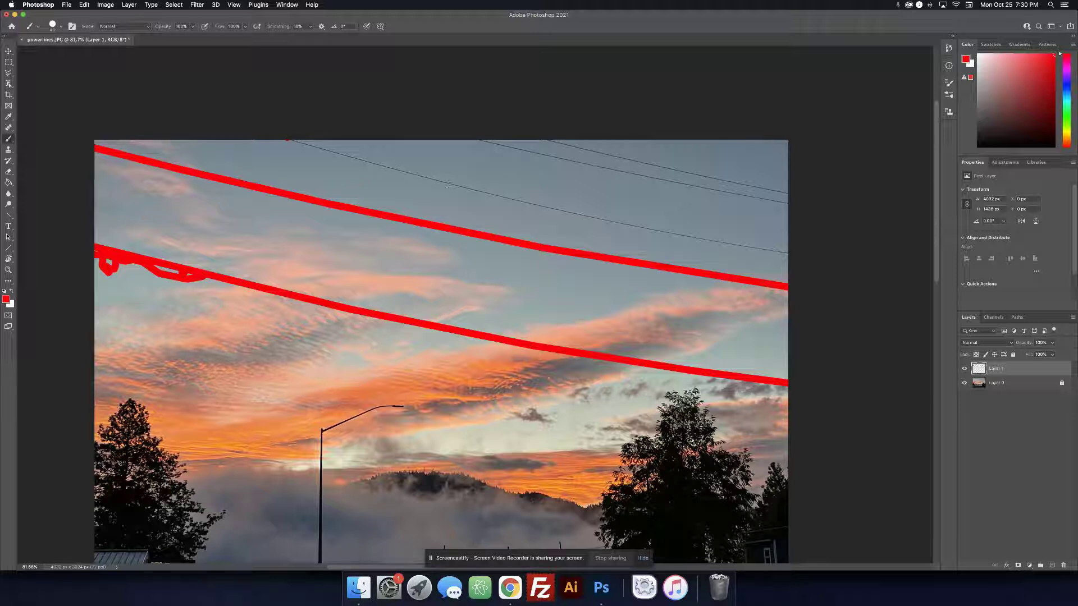
# Cover the third power line from the bottom with connected straight red segments, from the photo's upper edge to its right edge
pyautogui.keyDown('shift'); pyautogui.click(447, 182); pyautogui.keyUp('shift')
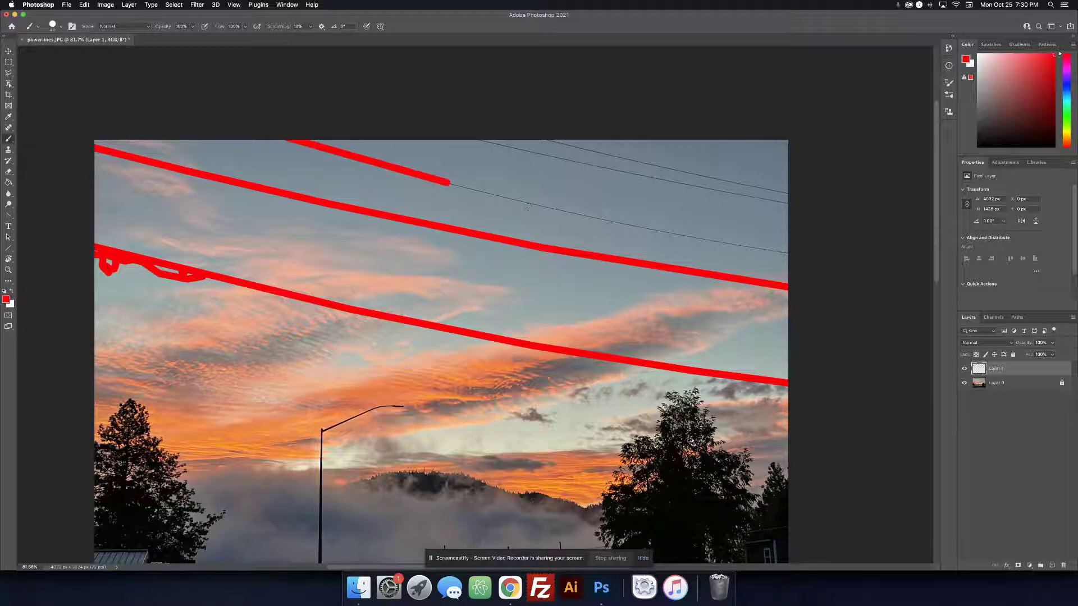
pyautogui.keyDown('shift'); pyautogui.click(634, 225); pyautogui.keyUp('shift')
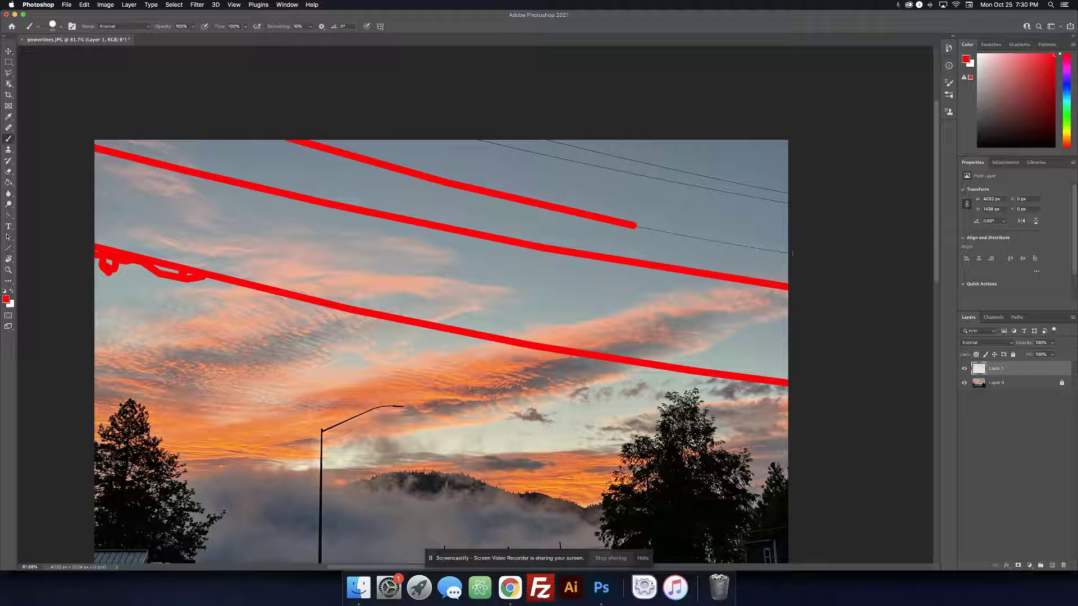
pyautogui.keyDown('shift'); pyautogui.click(791, 253); pyautogui.keyUp('shift')
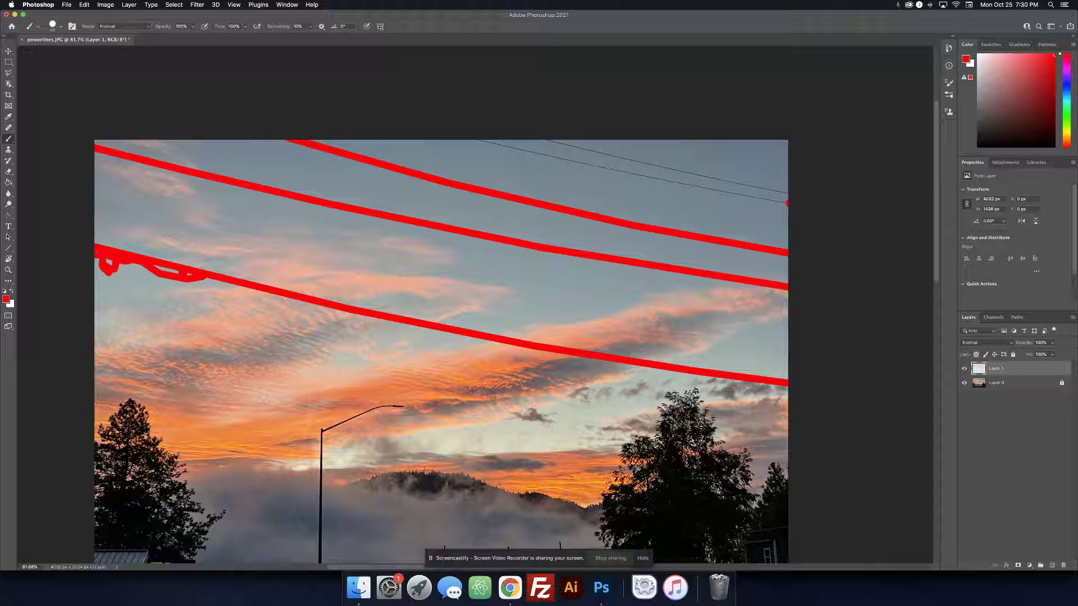
# Cover the two uppermost power lines in the photo's upper-right corner with connected straight red brush segments
pyautogui.keyDown('shift'); pyautogui.click(596, 166); pyautogui.keyUp('shift')
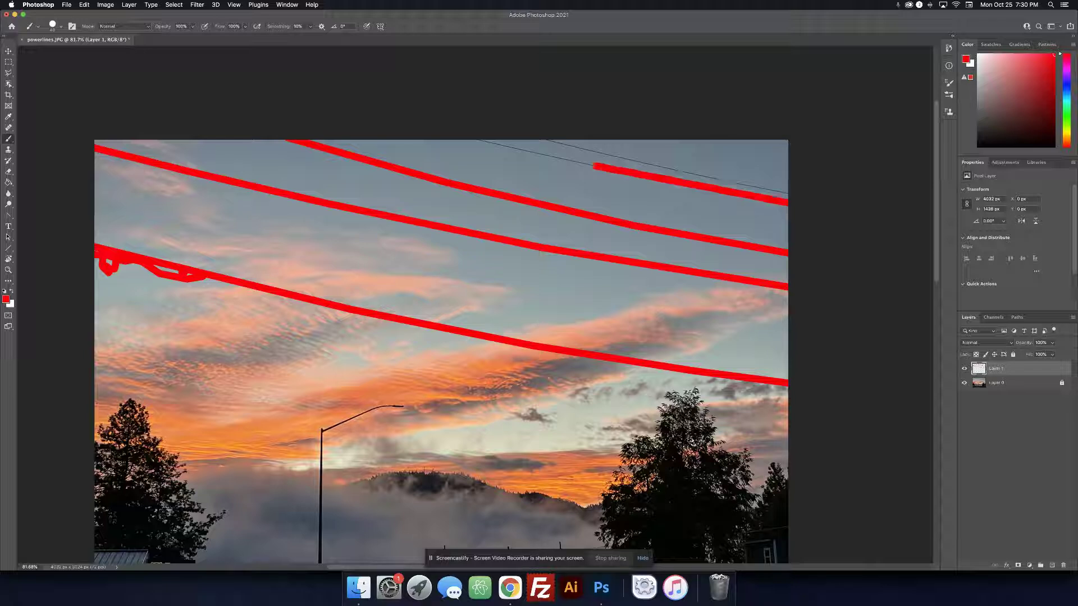
pyautogui.keyDown('shift'); pyautogui.click(475, 140); pyautogui.keyUp('shift')
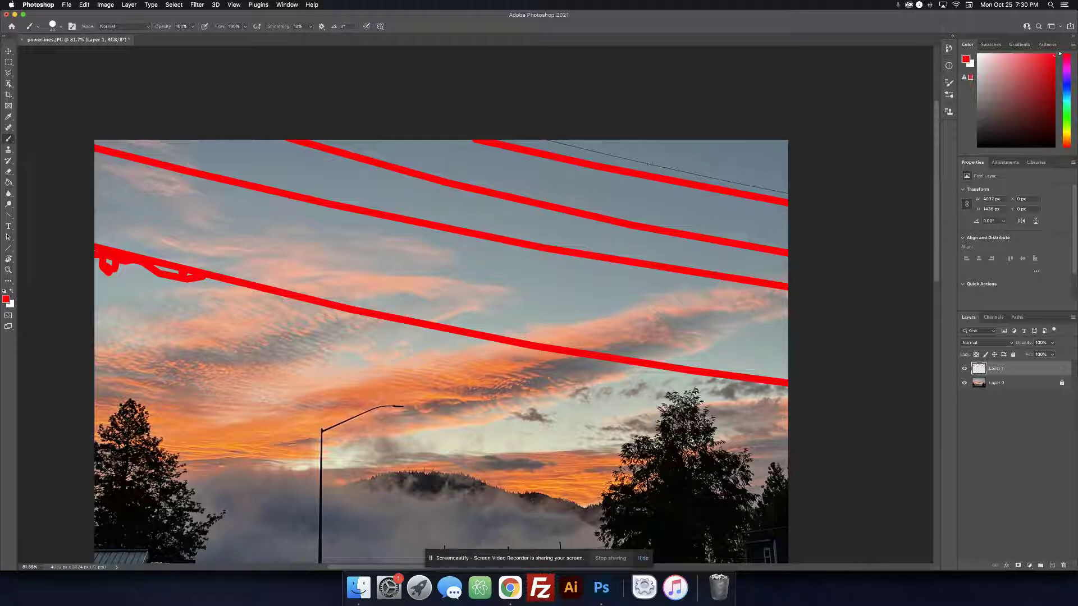
pyautogui.keyDown('shift'); pyautogui.click(647, 162); pyautogui.keyUp('shift')
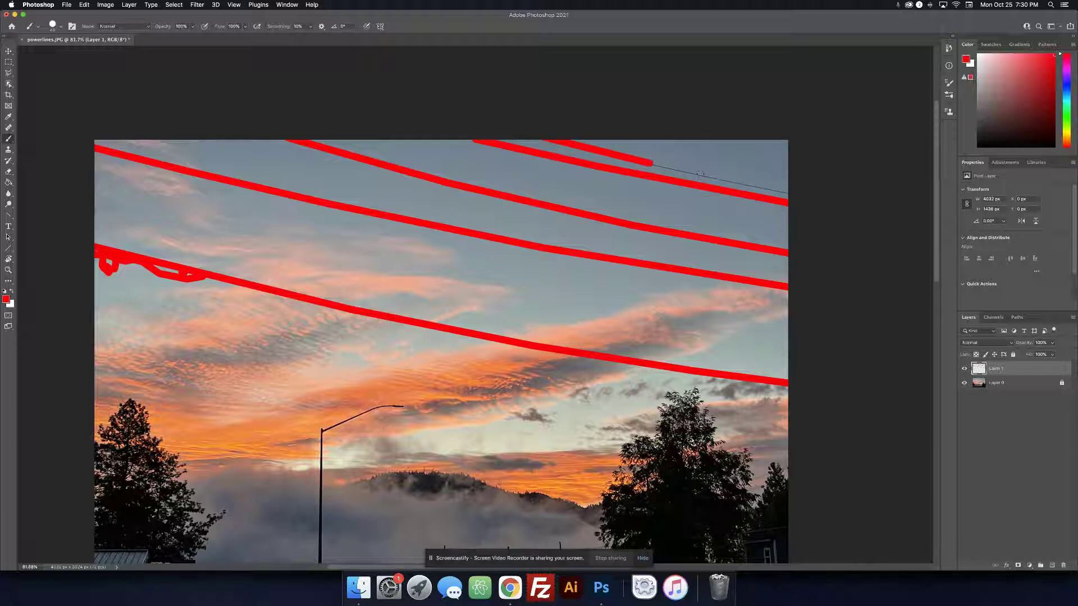
pyautogui.keyDown('shift'); pyautogui.click(788, 193); pyautogui.keyUp('shift')
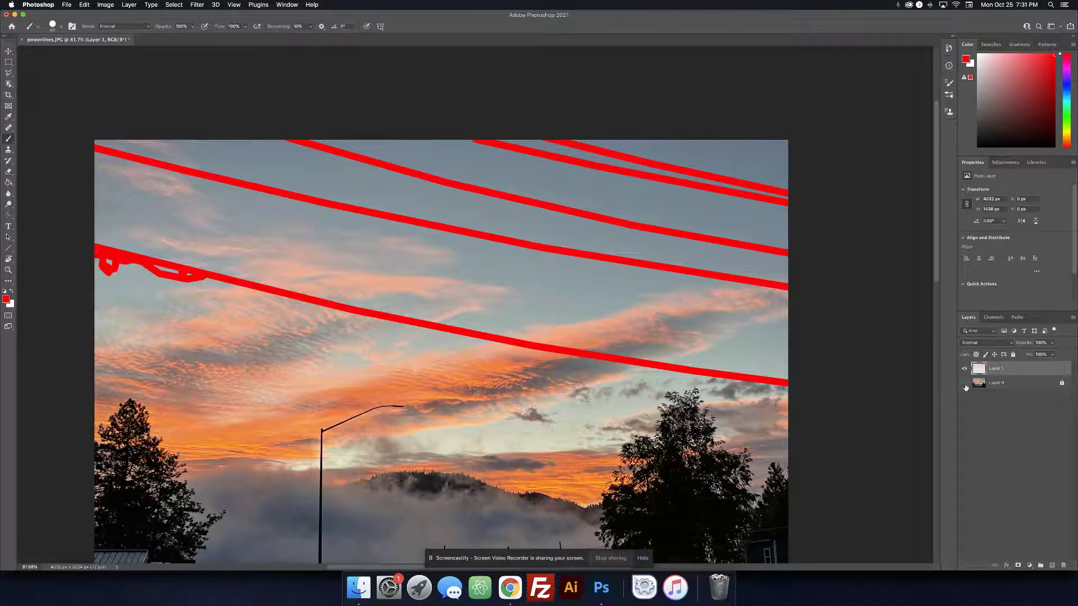
# With the photo layer Layer 0 active, load Layer 1's red strokes as a selection and hide Layer 1
pyautogui.click(963, 382)
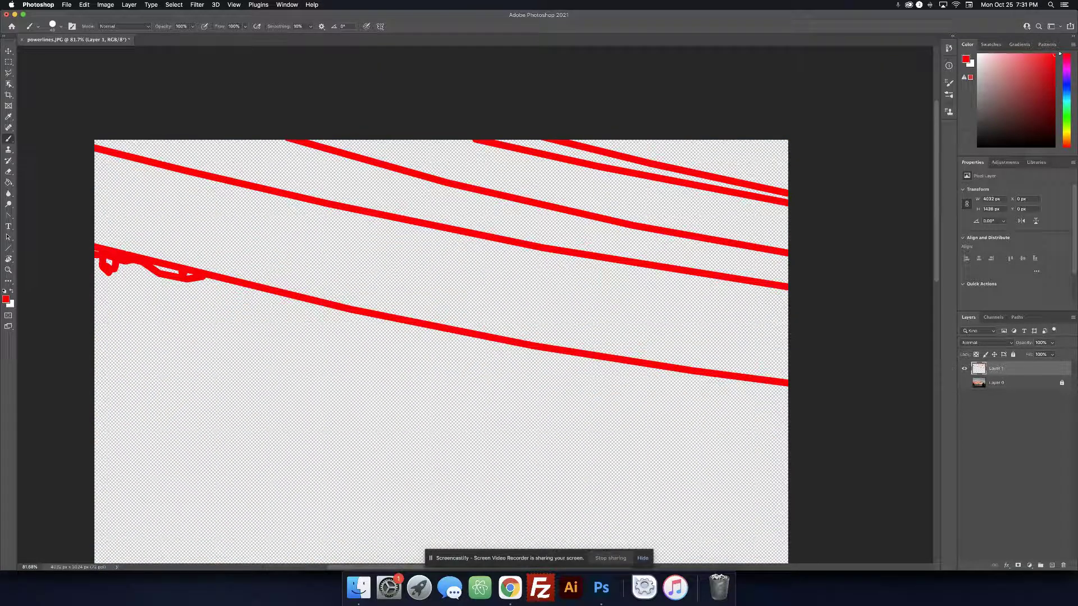
pyautogui.click(964, 383)
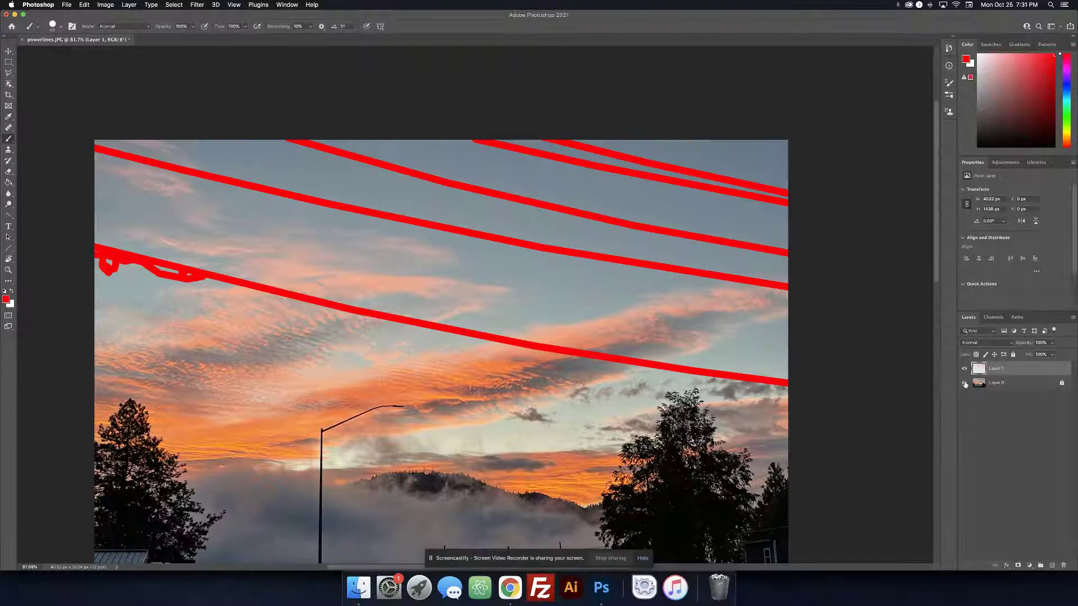
pyautogui.click(995, 385)
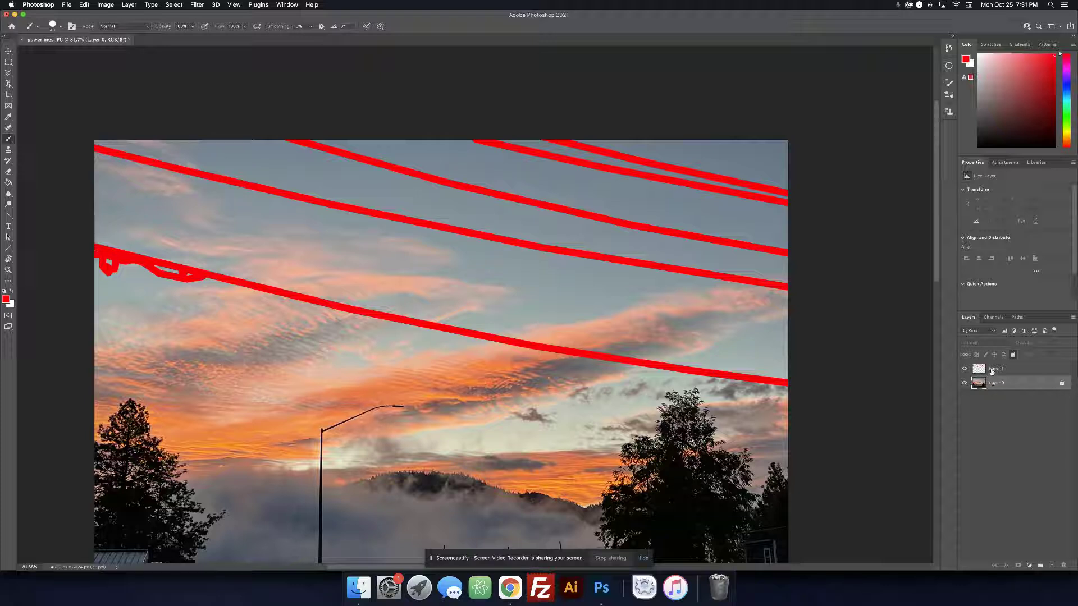
pyautogui.keyDown('super'); pyautogui.click(980, 370); pyautogui.keyUp('super')
pyautogui.click(964, 370)
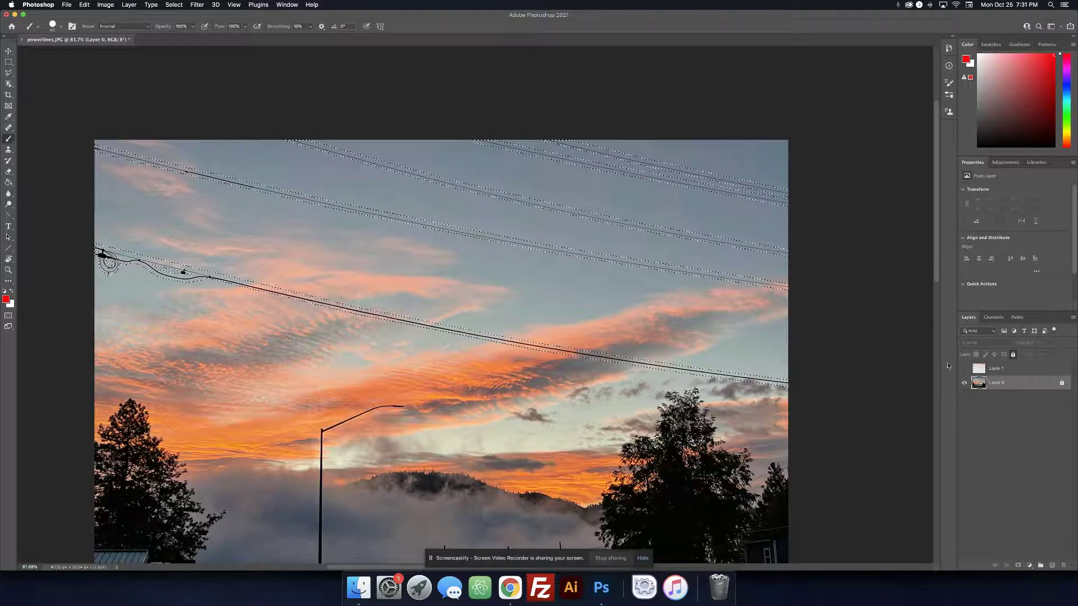
# Start Content-Aware Fill on the selected power lines and examine the enlarged fill preview across the sky
pyautogui.click(84, 5)
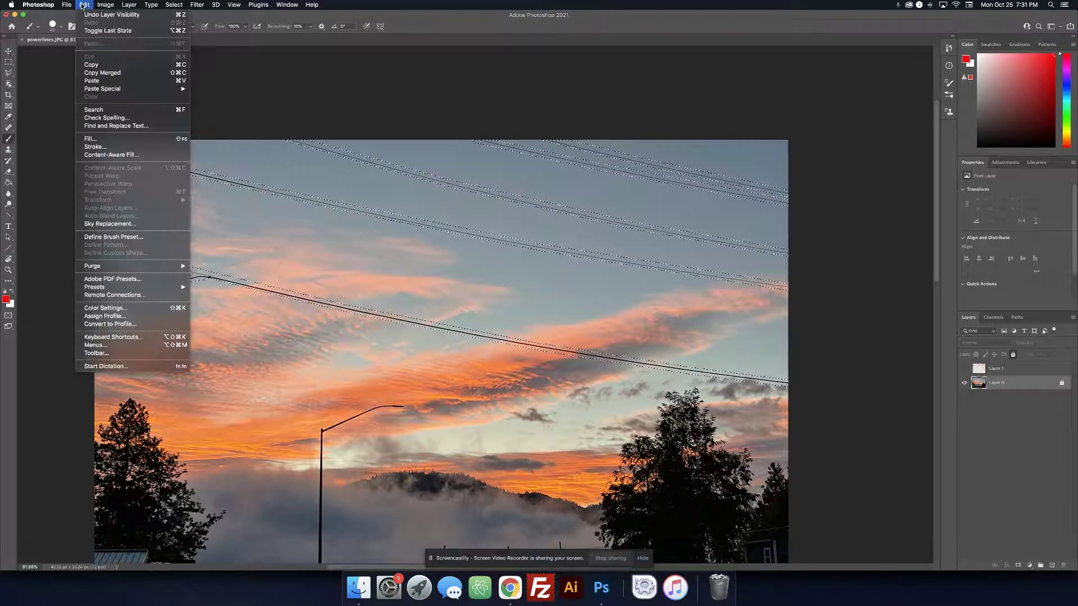
pyautogui.click(105, 155)
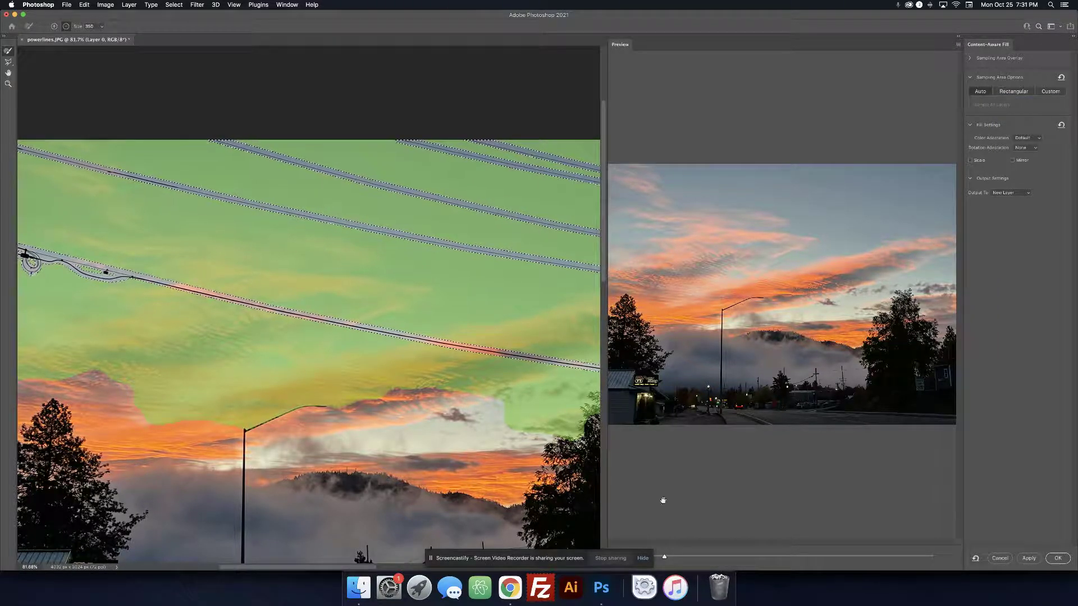
pyautogui.moveTo(665, 557); pyautogui.dragTo(704, 558)
pyautogui.moveTo(798, 160); pyautogui.dragTo(696, 263)
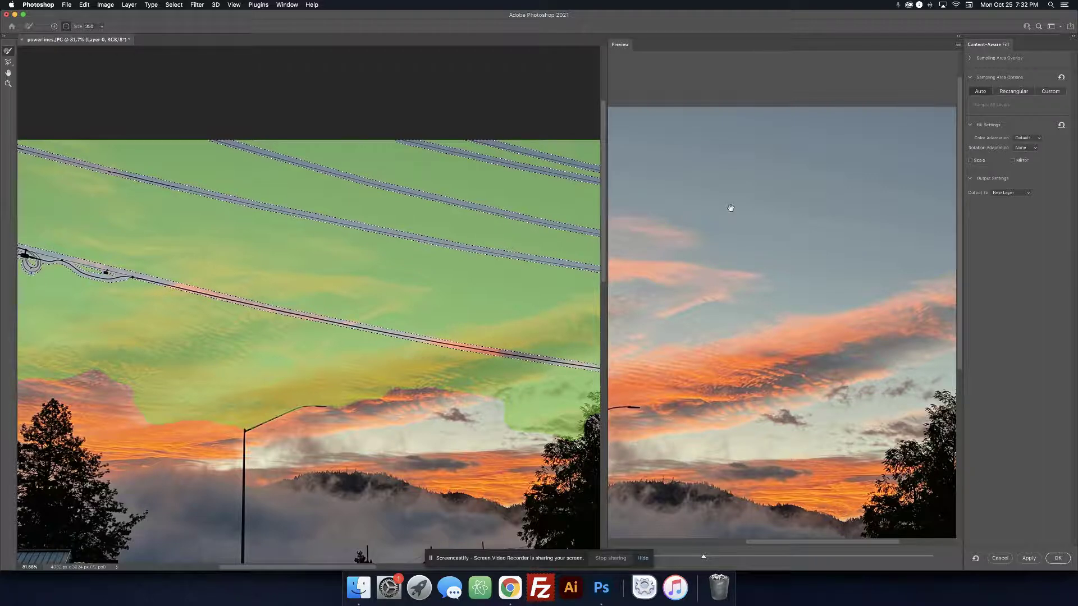
pyautogui.moveTo(799, 233); pyautogui.dragTo(780, 277)
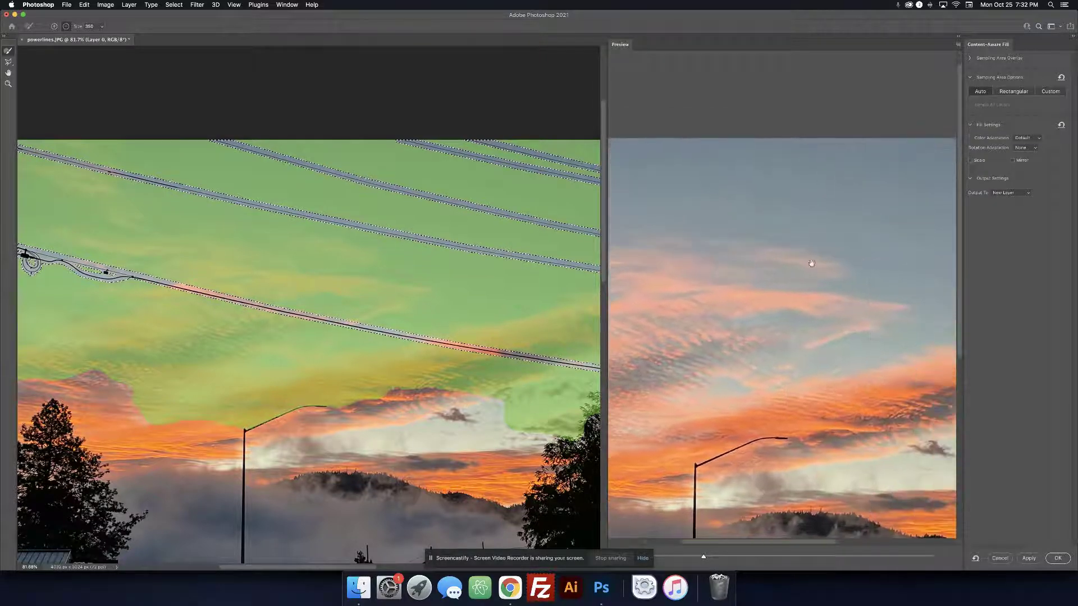
pyautogui.moveTo(859, 272); pyautogui.dragTo(743, 267)
pyautogui.moveTo(840, 287); pyautogui.dragTo(753, 279)
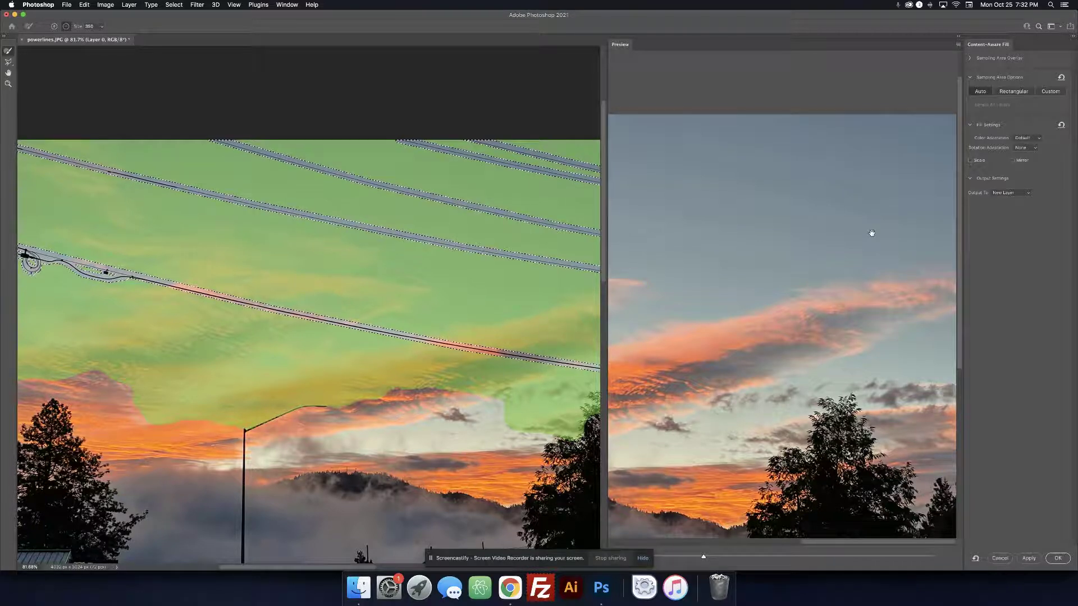
pyautogui.moveTo(734, 224); pyautogui.dragTo(821, 250)
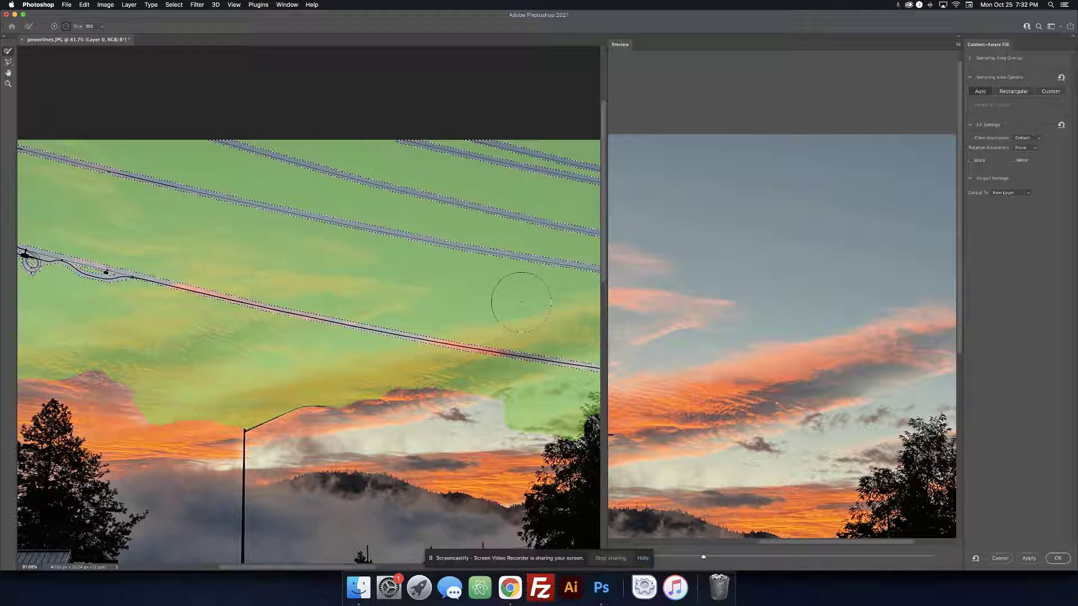
# Subtract the lower orange clouds, the treetop area and a patch of sky between the two lowest power lines from the sampling area
pyautogui.moveTo(523, 301); pyautogui.dragTo(468, 303)
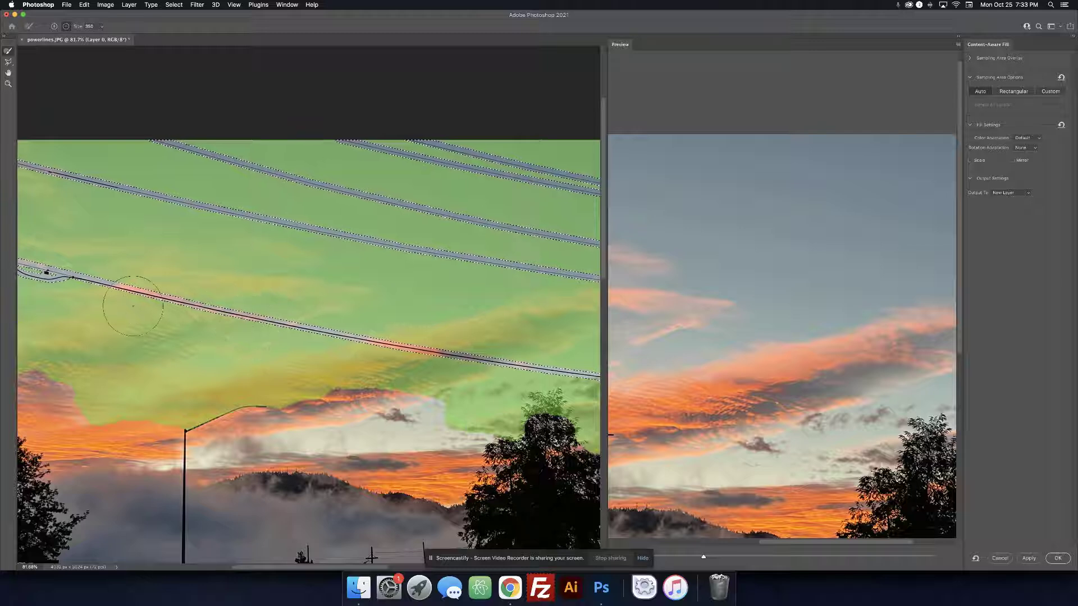
pyautogui.moveTo(79, 354)
pyautogui.mouseDown()
pyautogui.moveTo(73, 382)
pyautogui.moveTo(125, 414)
pyautogui.moveTo(180, 413)
pyautogui.moveTo(269, 433)
pyautogui.mouseUp()
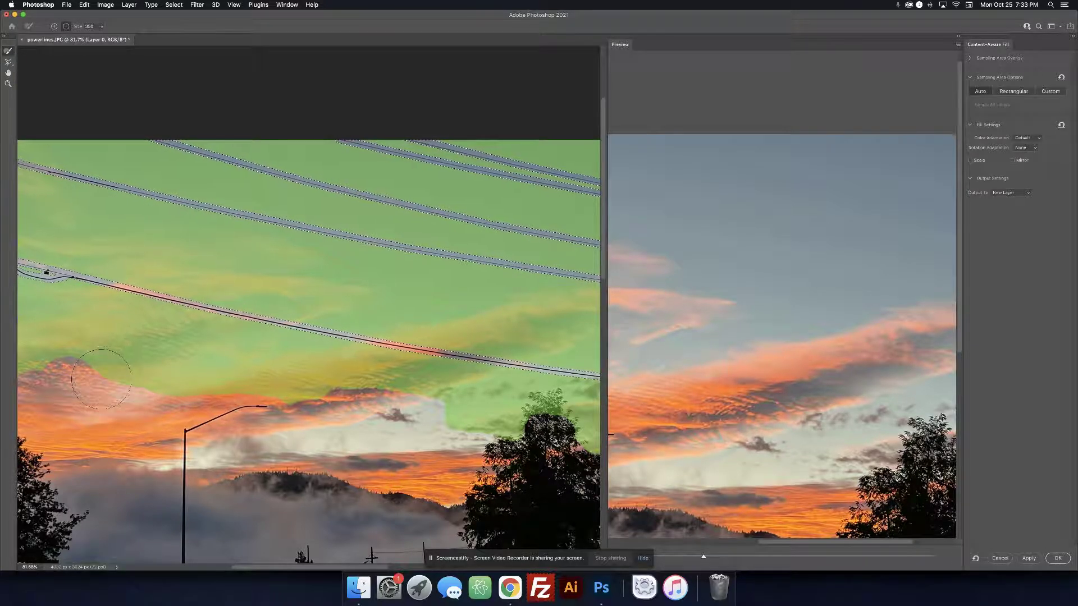
pyautogui.moveTo(269, 385); pyautogui.dragTo(589, 446)
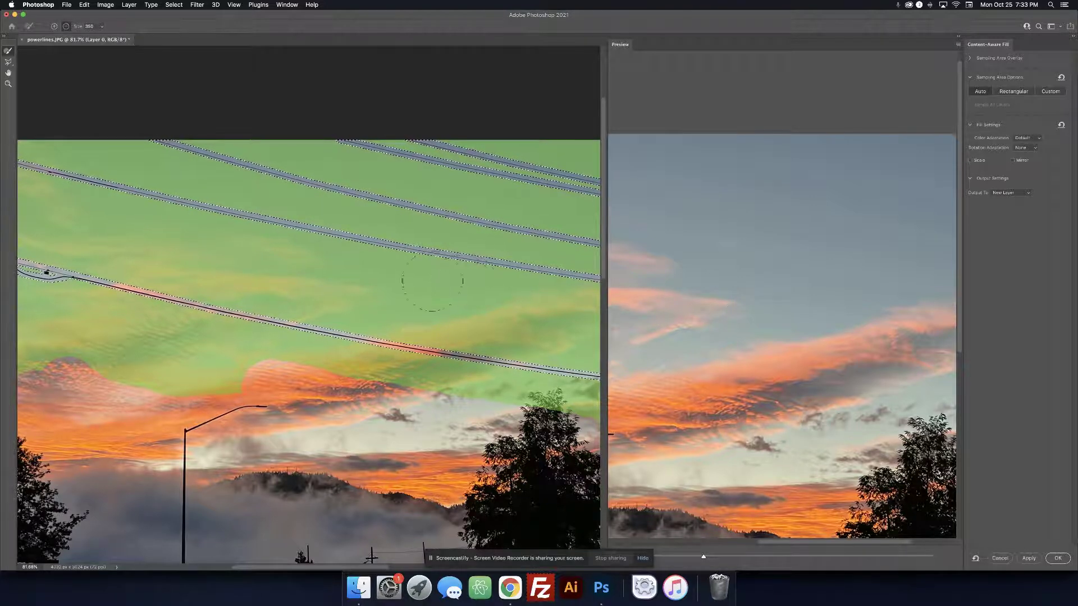
pyautogui.moveTo(311, 282); pyautogui.dragTo(287, 281)
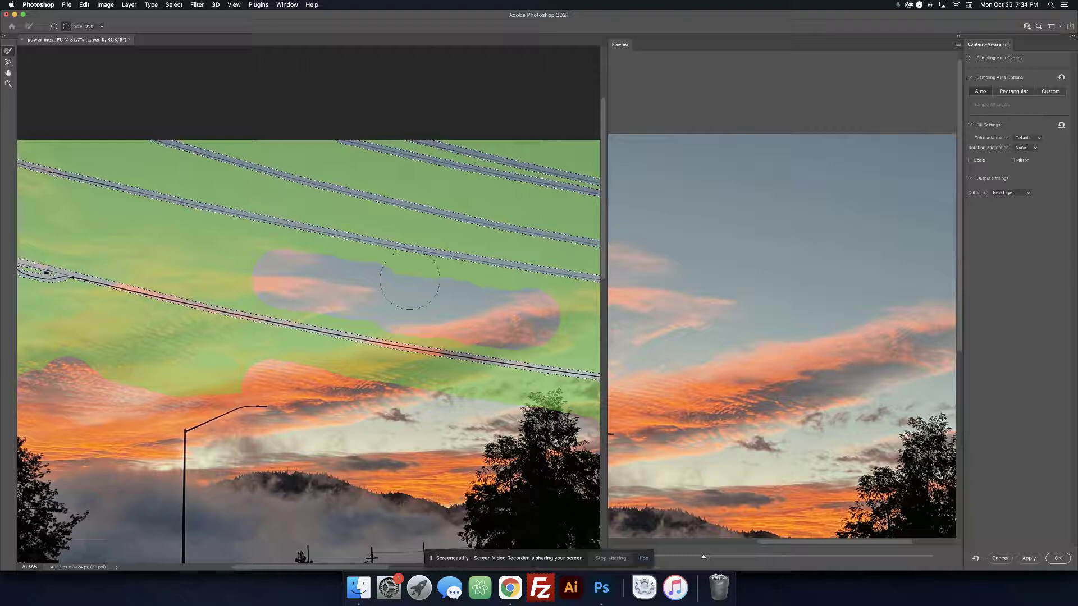
# Reduce the sampling brush to 200 and subtract a straight band of sky just below the second-lowest power line from the sampling area
pyautogui.press('z')
pyautogui.moveTo(398, 287)
pyautogui.mouseDown()
pyautogui.moveTo(445, 296)
pyautogui.moveTo(313, 305)
pyautogui.mouseUp()
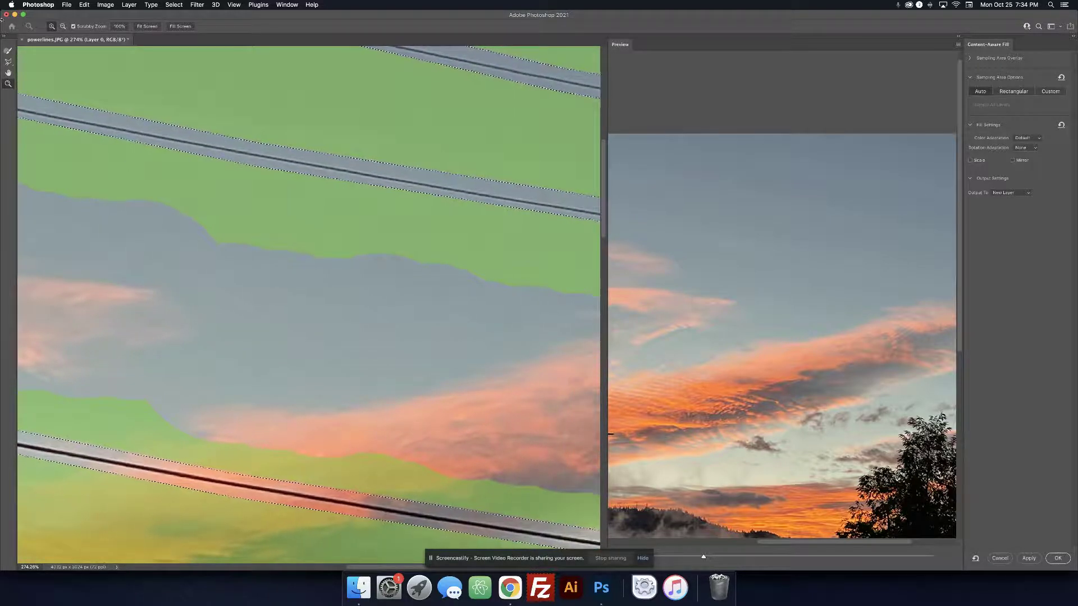
pyautogui.click(8, 50)
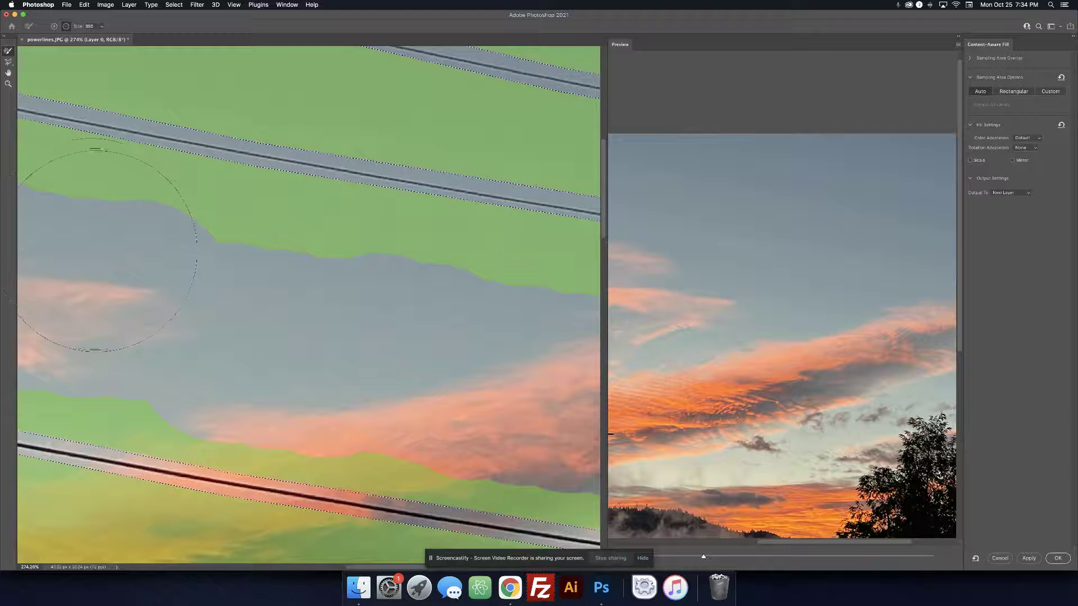
pyautogui.press('[')
pyautogui.press('[')
pyautogui.press('[')
pyautogui.moveTo(75, 225); pyautogui.dragTo(66, 221)
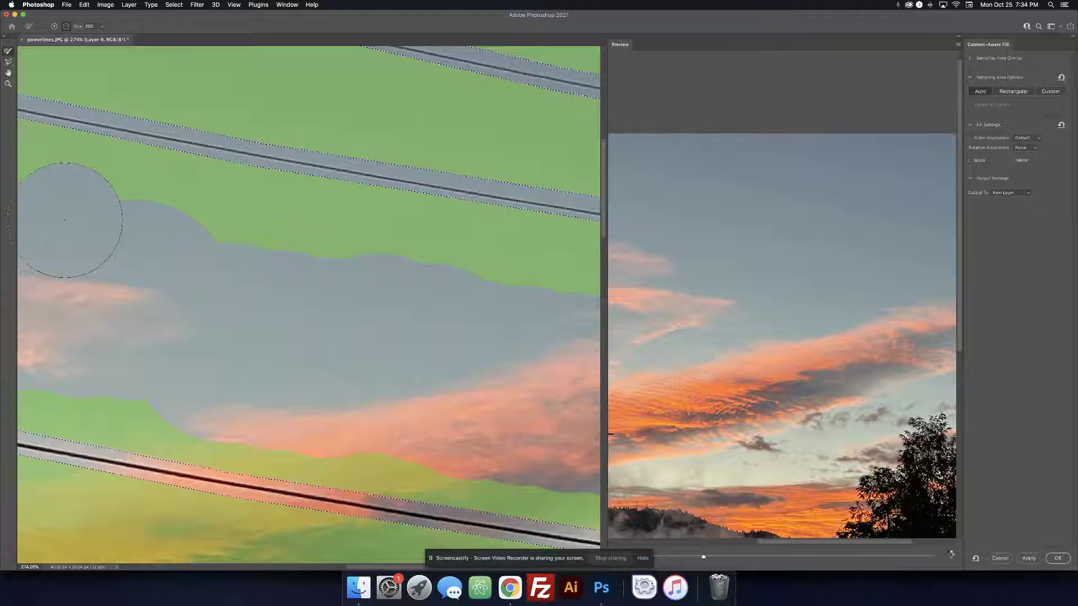
pyautogui.keyDown('shift'); pyautogui.click(561, 308); pyautogui.keyUp('shift')
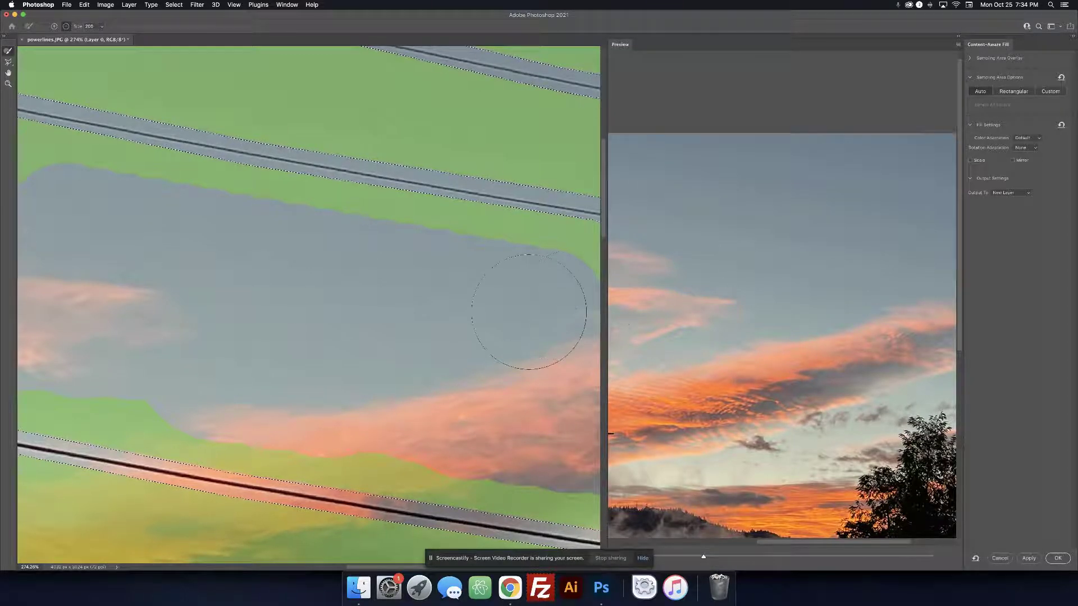
# Reduce the sampling brush to 100 and subtract a straight band between the second and third power lines from the bottom
pyautogui.moveTo(538, 312)
pyautogui.mouseDown()
pyautogui.moveTo(402, 310)
pyautogui.moveTo(462, 325)
pyautogui.moveTo(474, 378)
pyautogui.mouseUp()
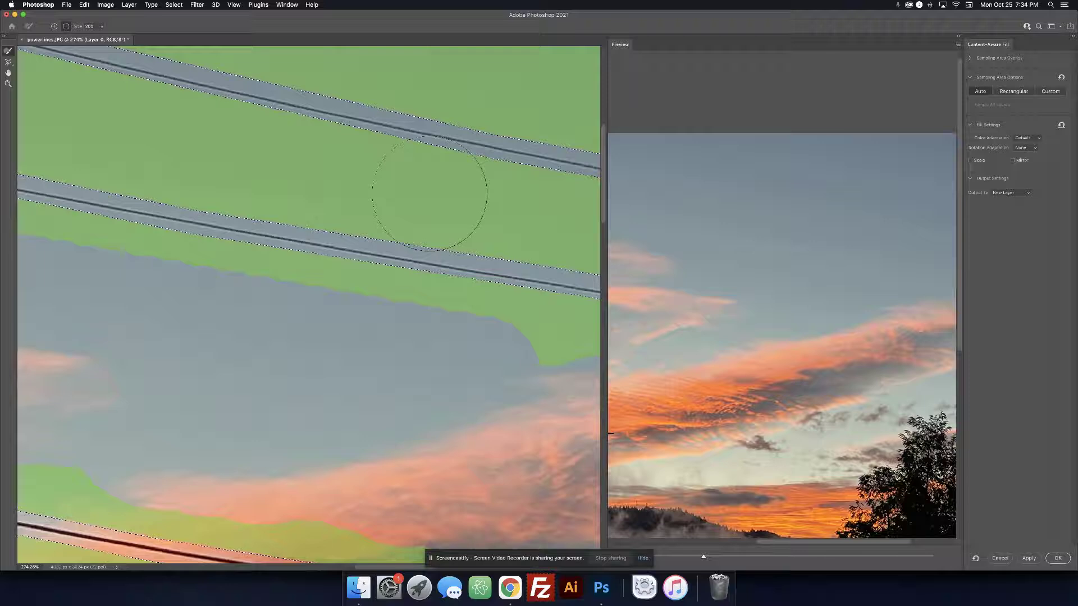
pyautogui.press('[')
pyautogui.click(554, 221)
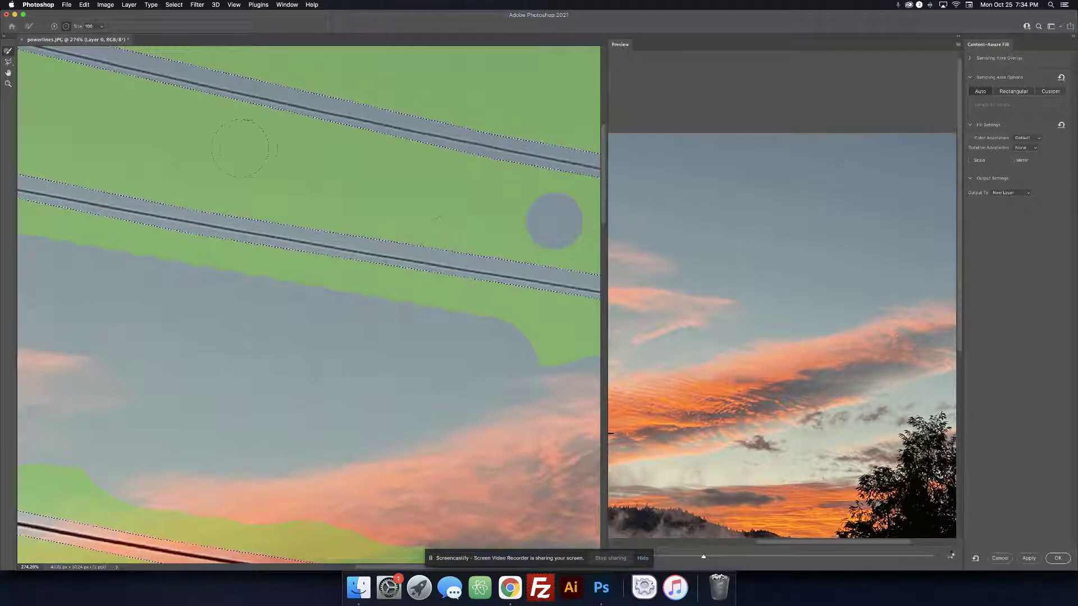
pyautogui.keyDown('shift'); pyautogui.click(75, 120); pyautogui.keyUp('shift')
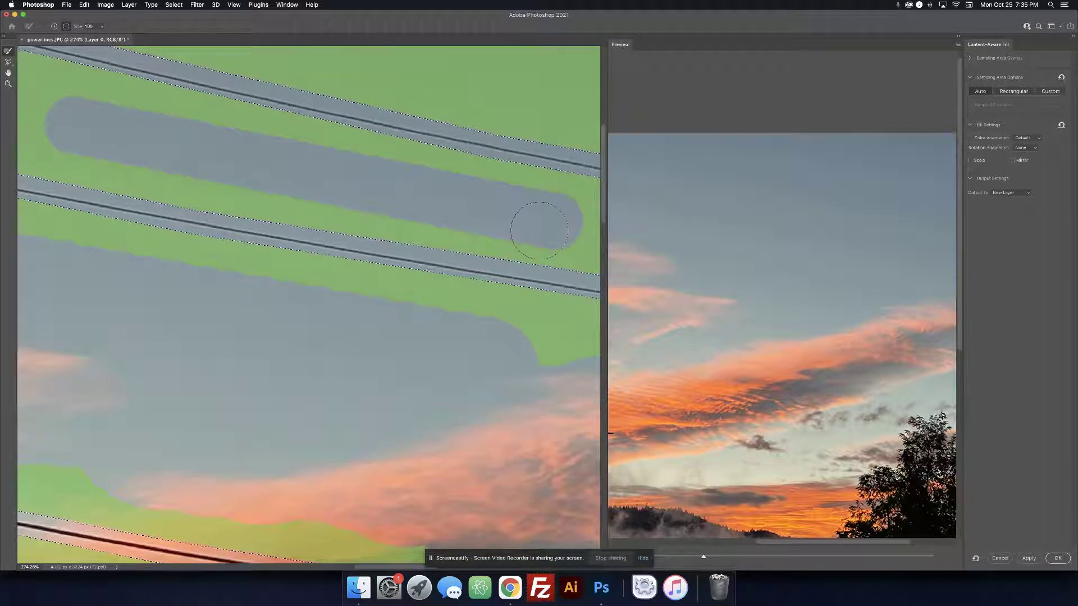
# Widen the subtracted band above the second-lowest power line and even out the subtracted sky below it, undoing the stroke that crosses the line
pyautogui.moveTo(539, 230); pyautogui.dragTo(483, 217)
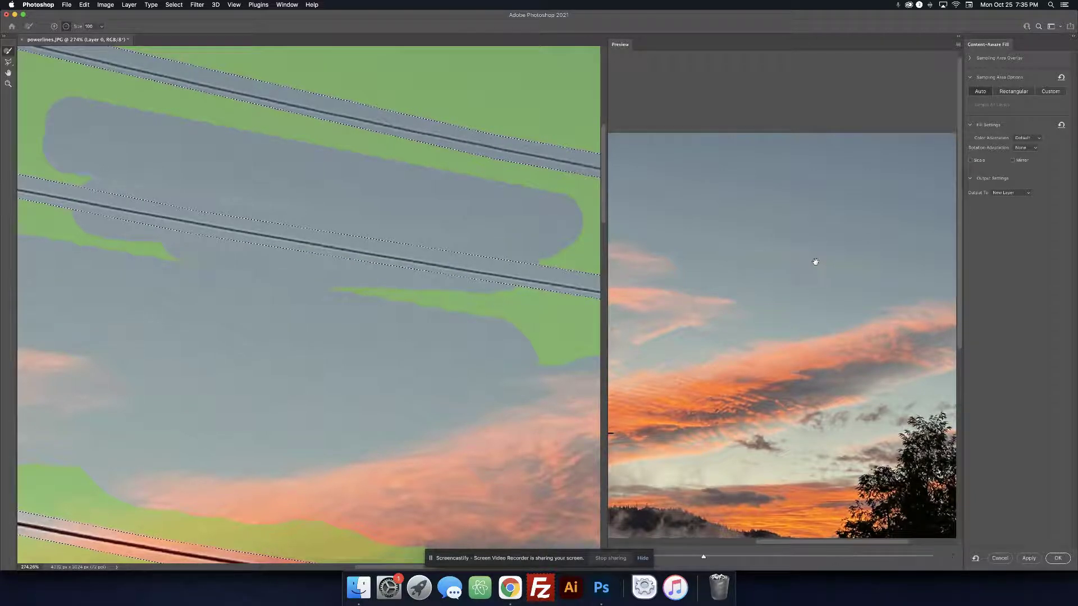
pyautogui.press('super+z')
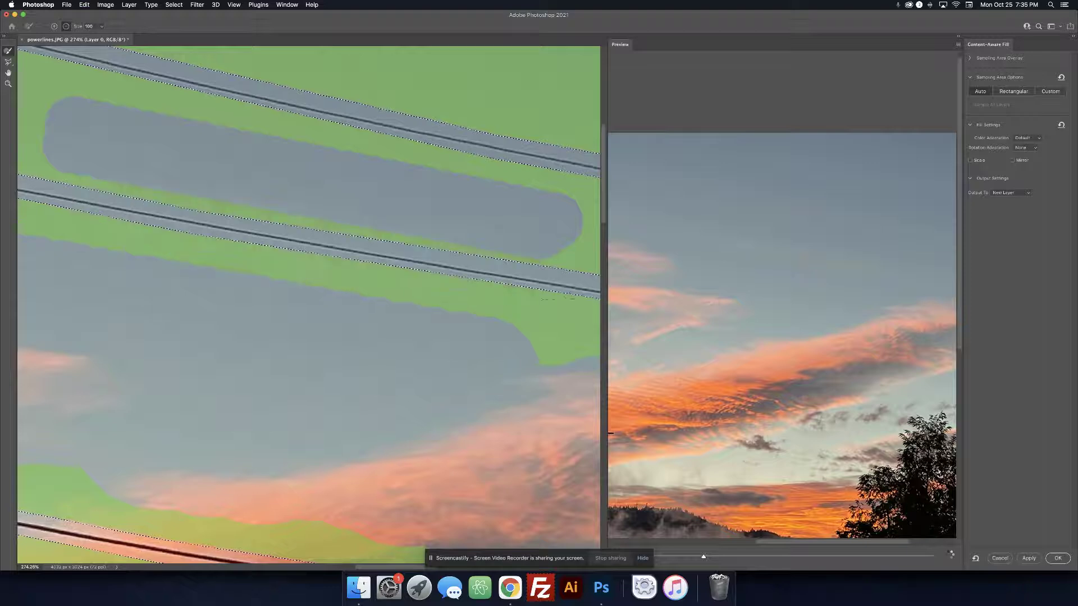
pyautogui.click(560, 349)
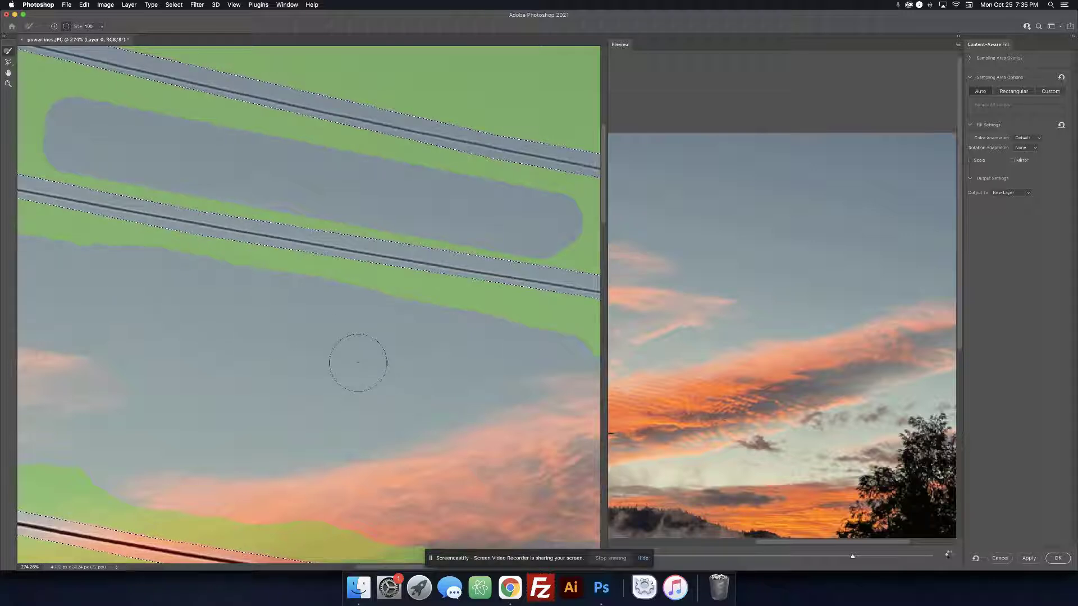
pyautogui.moveTo(832, 252); pyautogui.dragTo(785, 257)
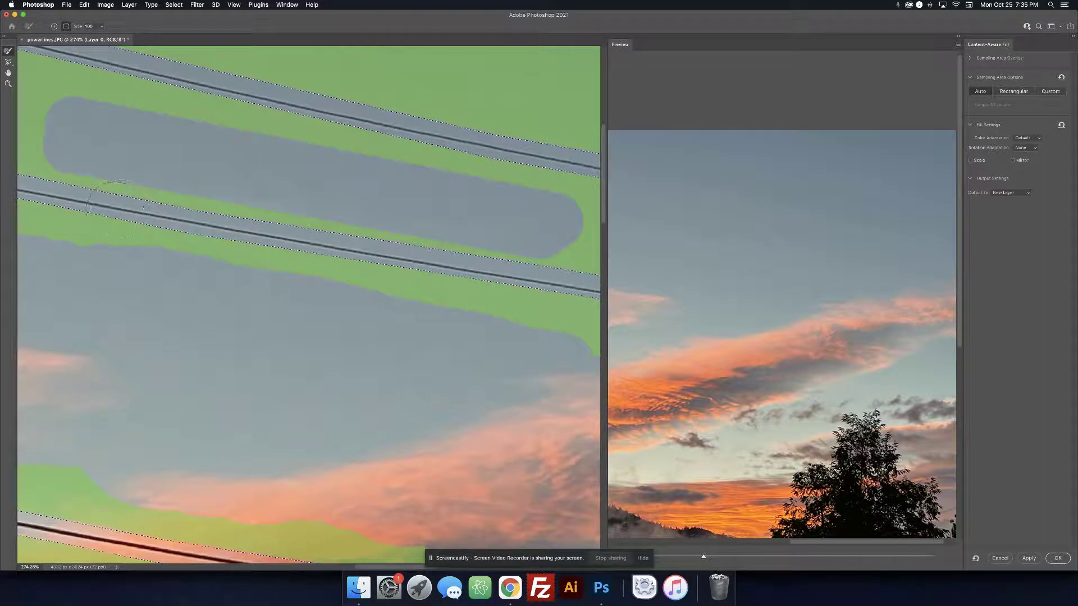
# Trim the upper edge of the selection along the second-lowest power line with the Lasso tool
pyautogui.click(8, 62)
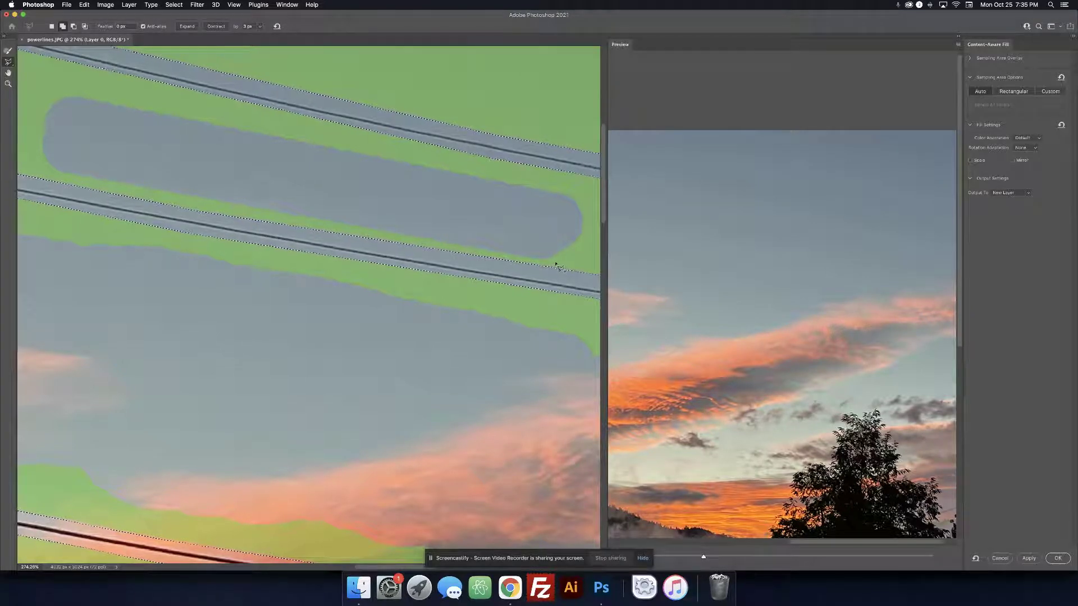
pyautogui.press('alt')
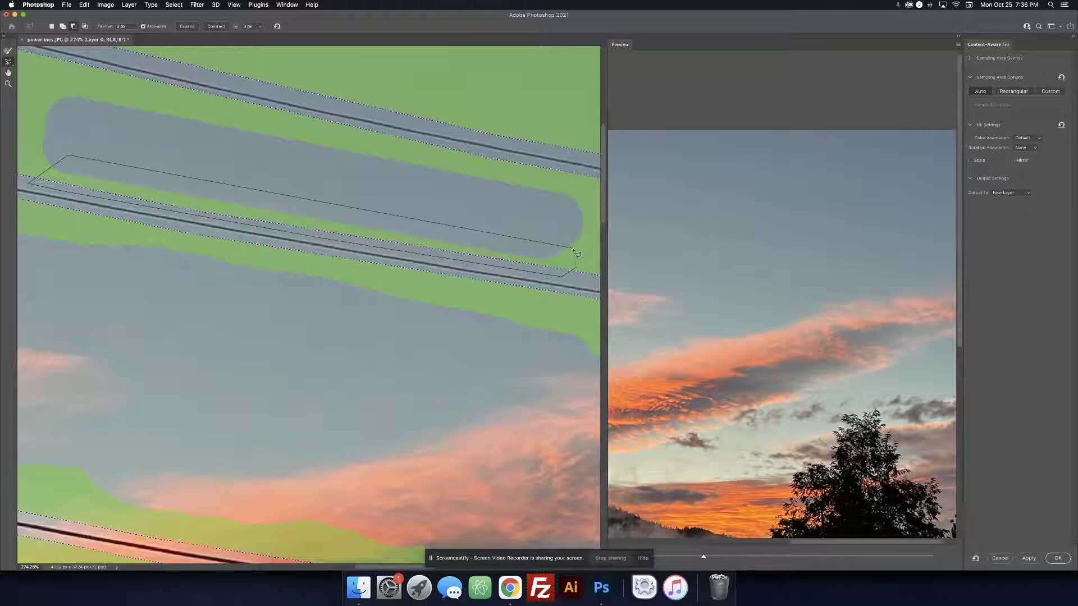
pyautogui.doubleClick(483, 261)
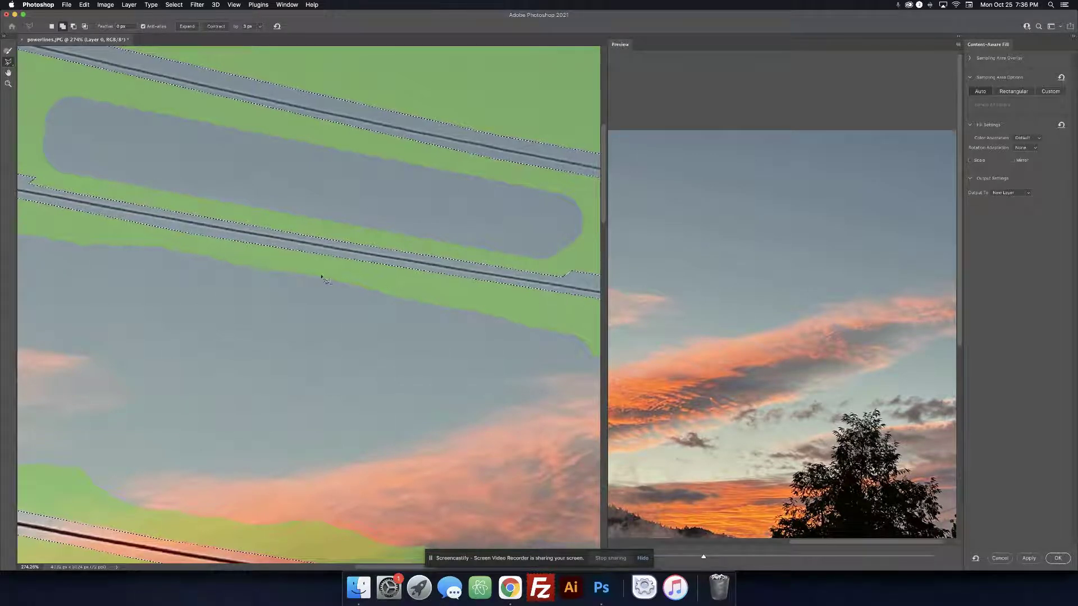
# Extend the selection with the Lasso tool to include a margin of sky below and above the second-lowest power line
pyautogui.moveTo(125, 233)
pyautogui.mouseDown()
pyautogui.moveTo(334, 264)
pyautogui.moveTo(420, 296)
pyautogui.moveTo(163, 265)
pyautogui.mouseUp()
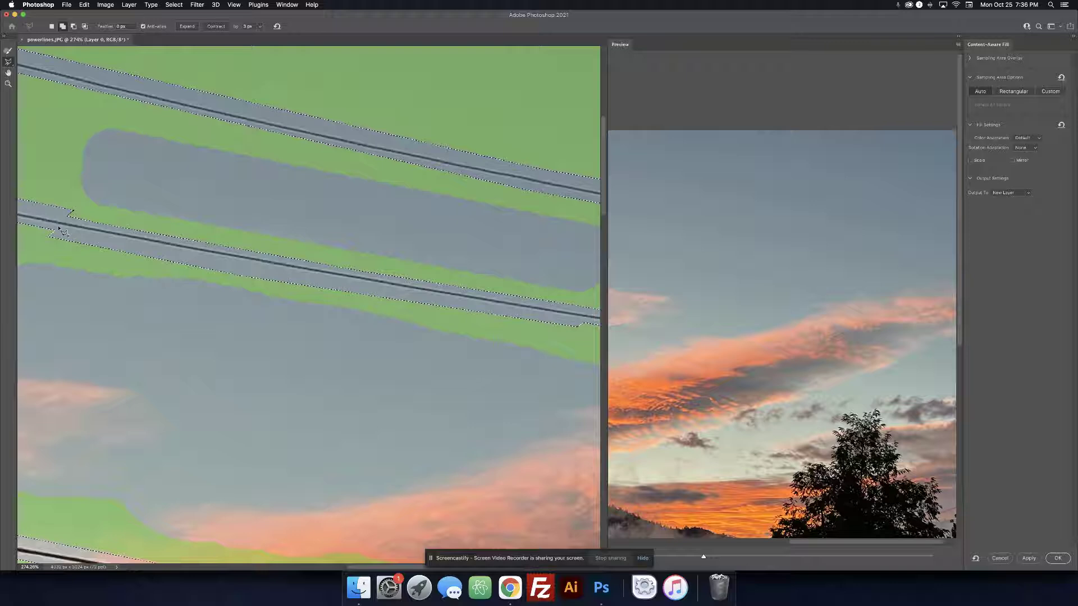
pyautogui.moveTo(50, 233); pyautogui.dragTo(496, 303)
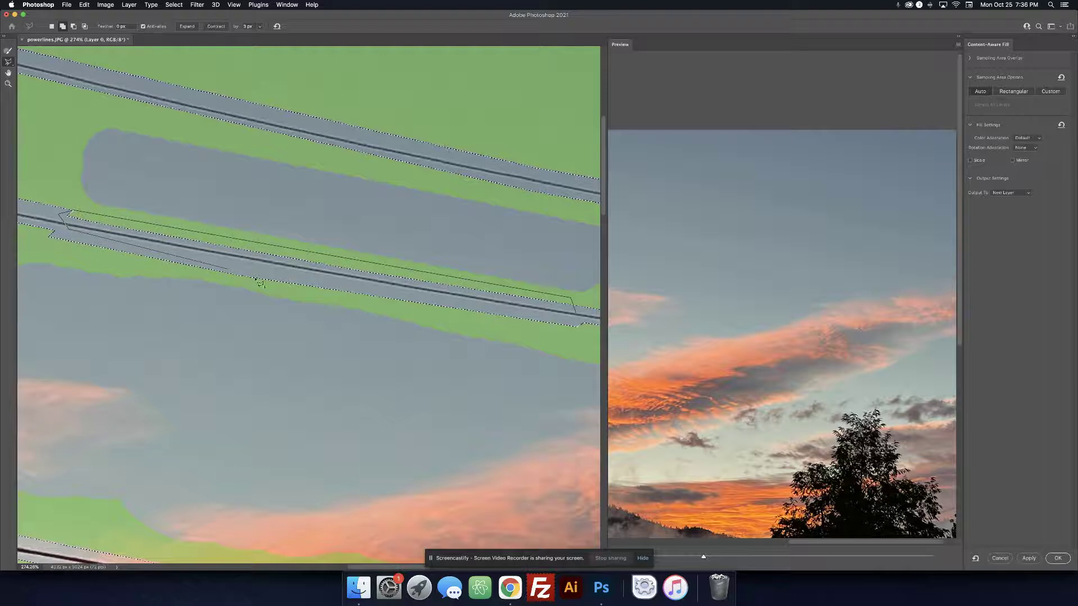
pyautogui.click(574, 323)
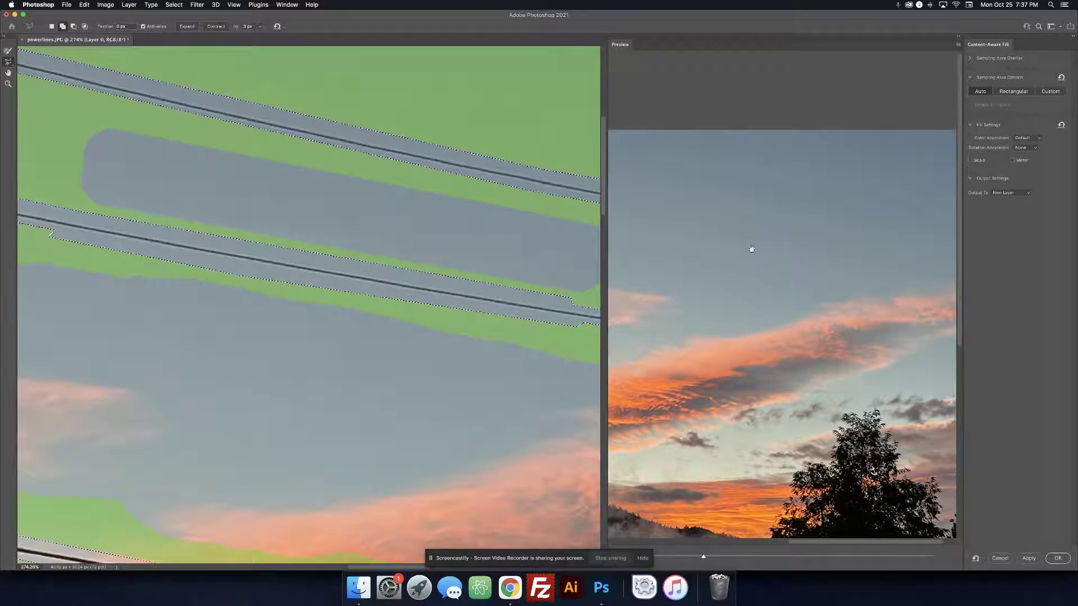
pyautogui.moveTo(563, 304); pyautogui.dragTo(305, 263)
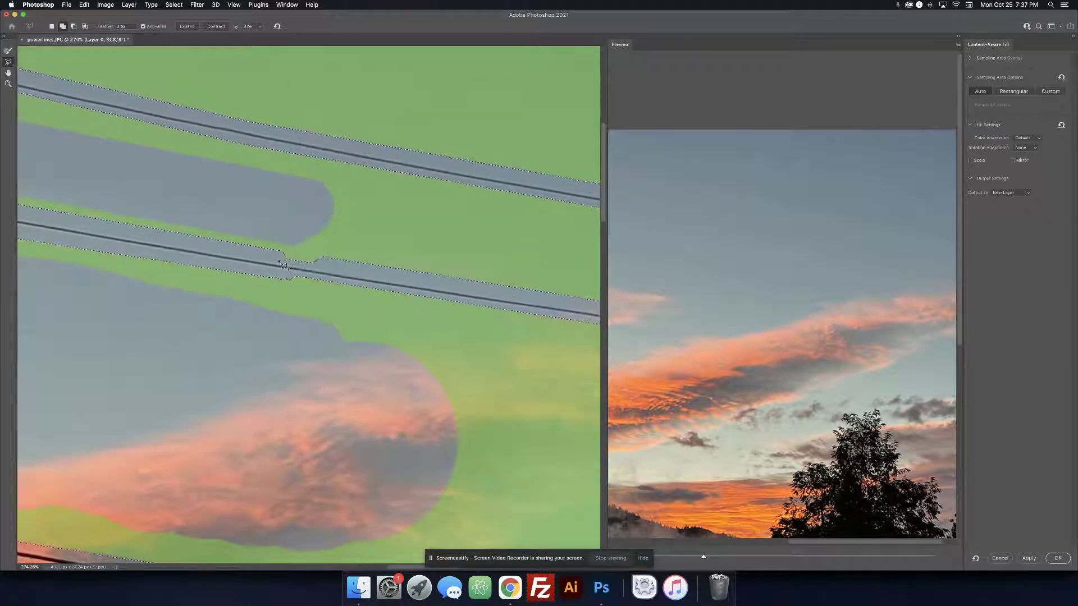
pyautogui.moveTo(246, 253); pyautogui.dragTo(502, 298)
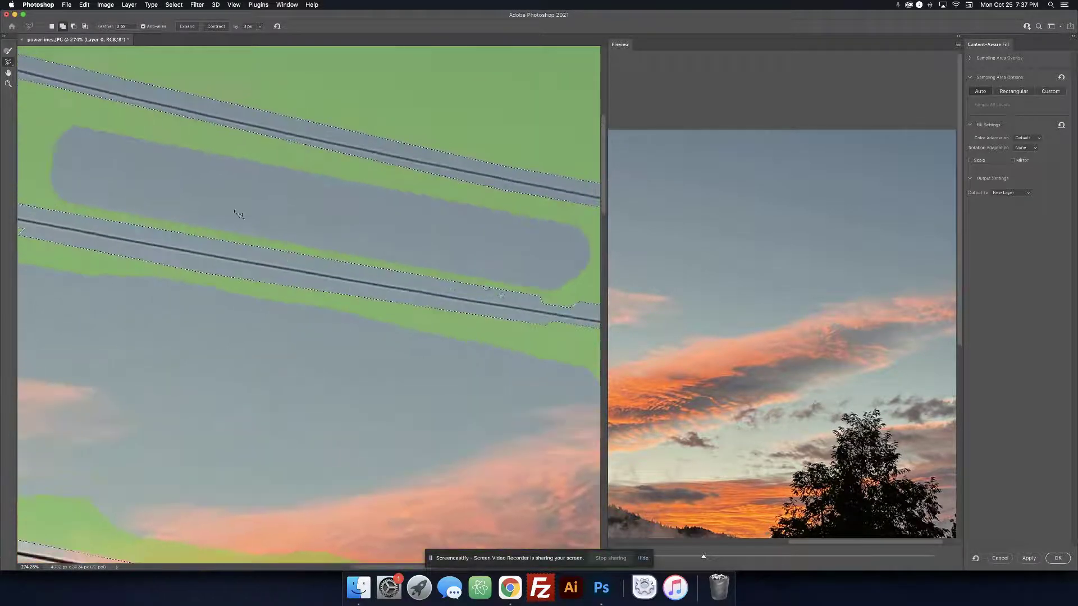
# Add sky on both sides of the second-lowest power line back to the sampling area and subtract a round spot over the selection's notch
pyautogui.click(8, 54)
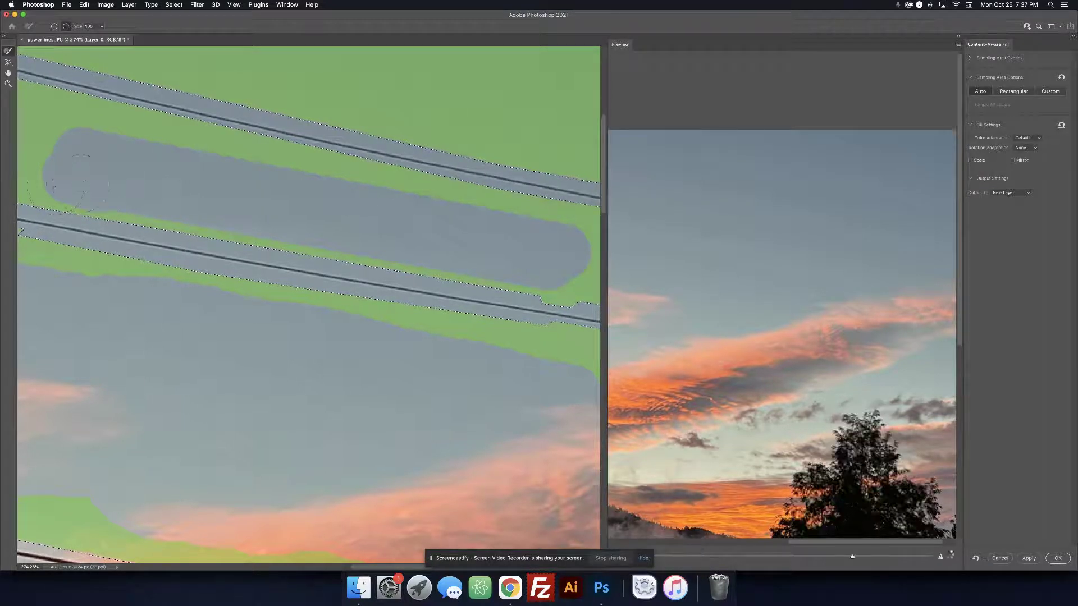
pyautogui.moveTo(49, 194)
pyautogui.mouseDown()
pyautogui.moveTo(203, 241)
pyautogui.moveTo(570, 311)
pyautogui.mouseUp()
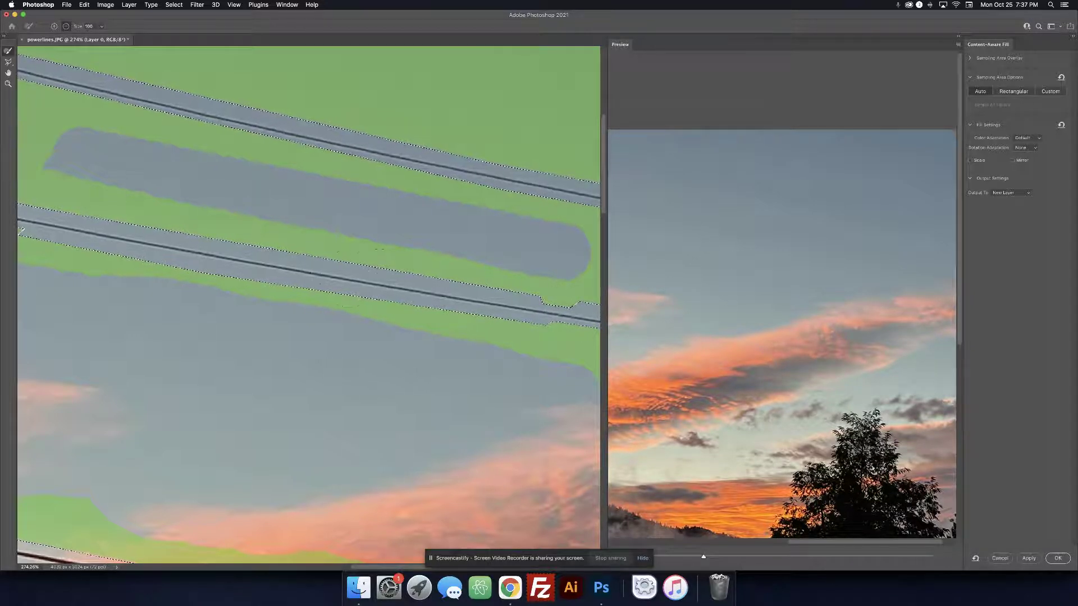
pyautogui.press('alt')
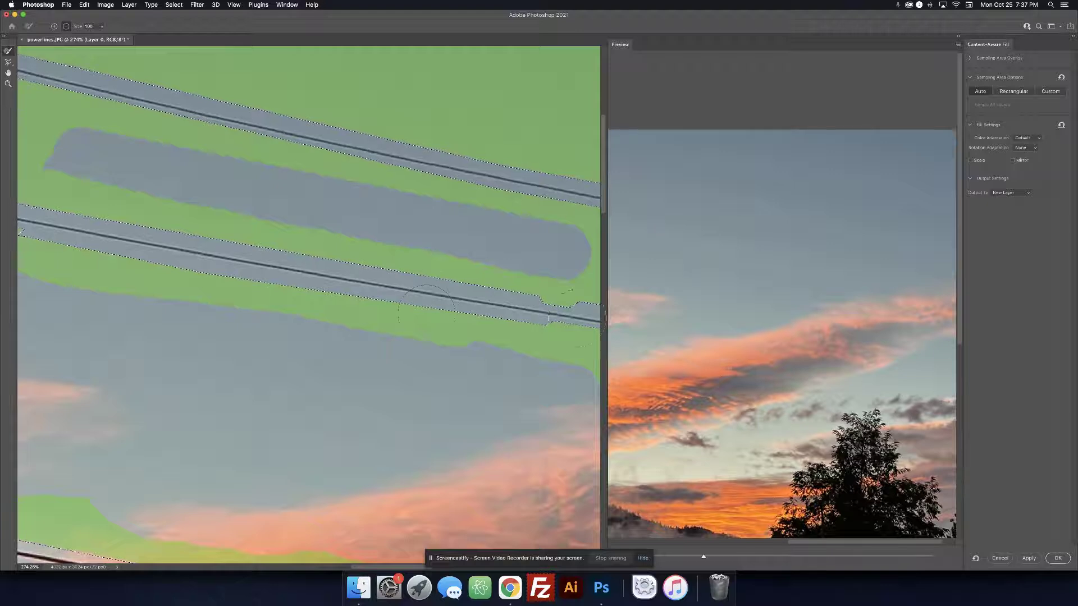
pyautogui.press('alt')
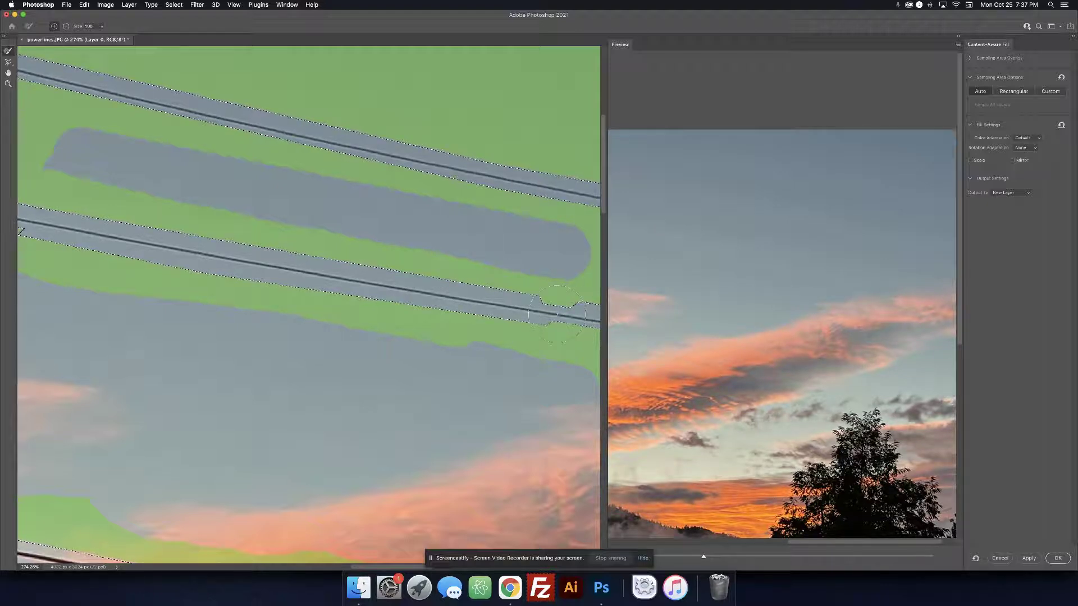
pyautogui.keyDown('alt'); pyautogui.click(557, 314); pyautogui.keyUp('alt')
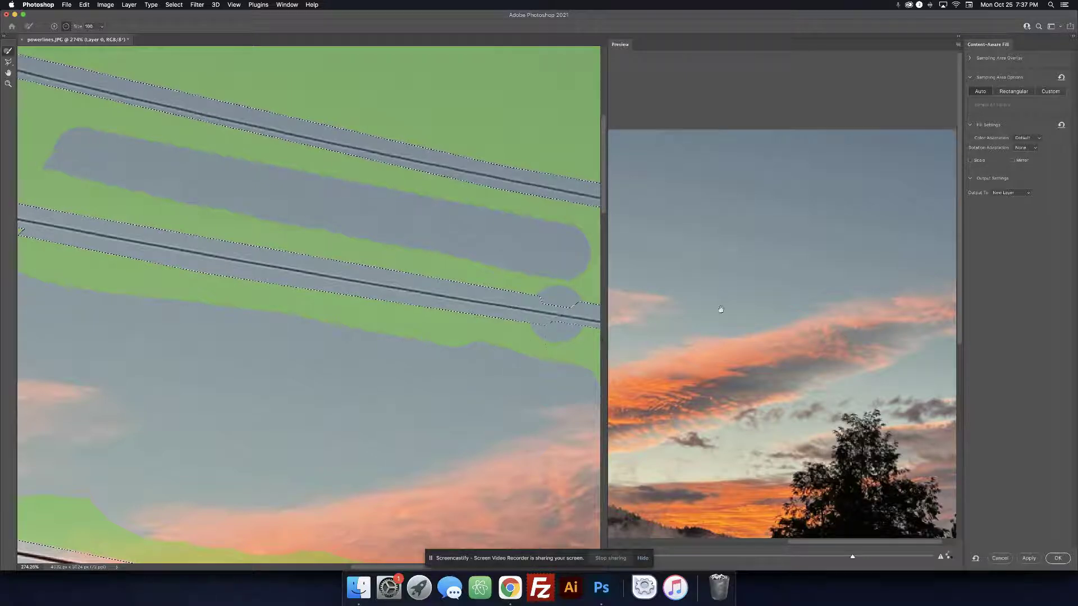
# Extend the selection below the third-lowest power line with the Lasso tool and trim its lower edge close to the line
pyautogui.moveTo(720, 290); pyautogui.dragTo(1051, 347)
pyautogui.moveTo(727, 316); pyautogui.dragTo(837, 344)
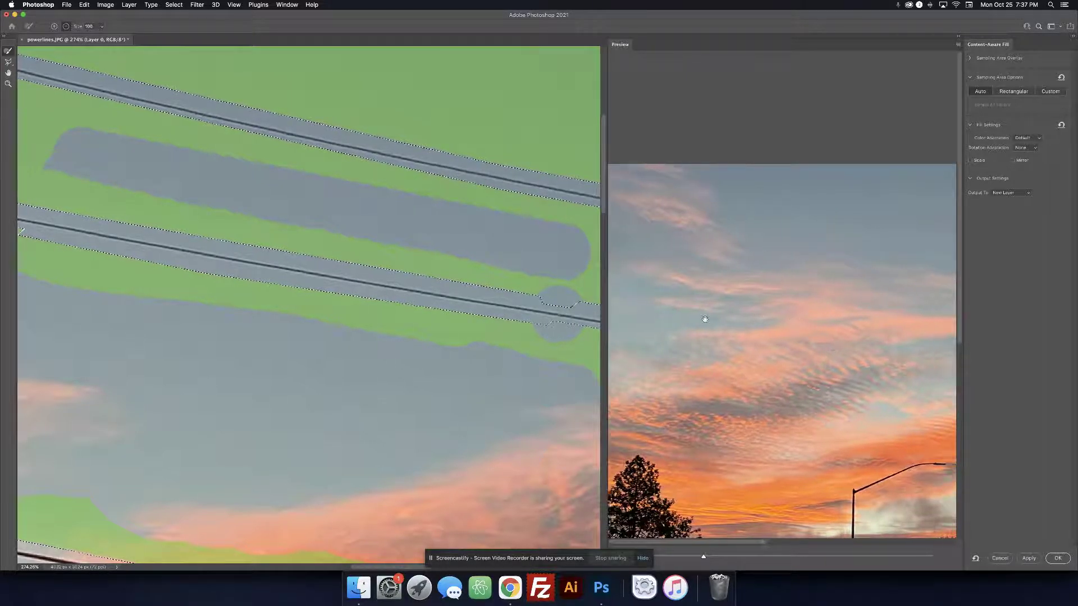
pyautogui.moveTo(705, 306); pyautogui.dragTo(841, 301)
pyautogui.moveTo(761, 289); pyautogui.dragTo(675, 283)
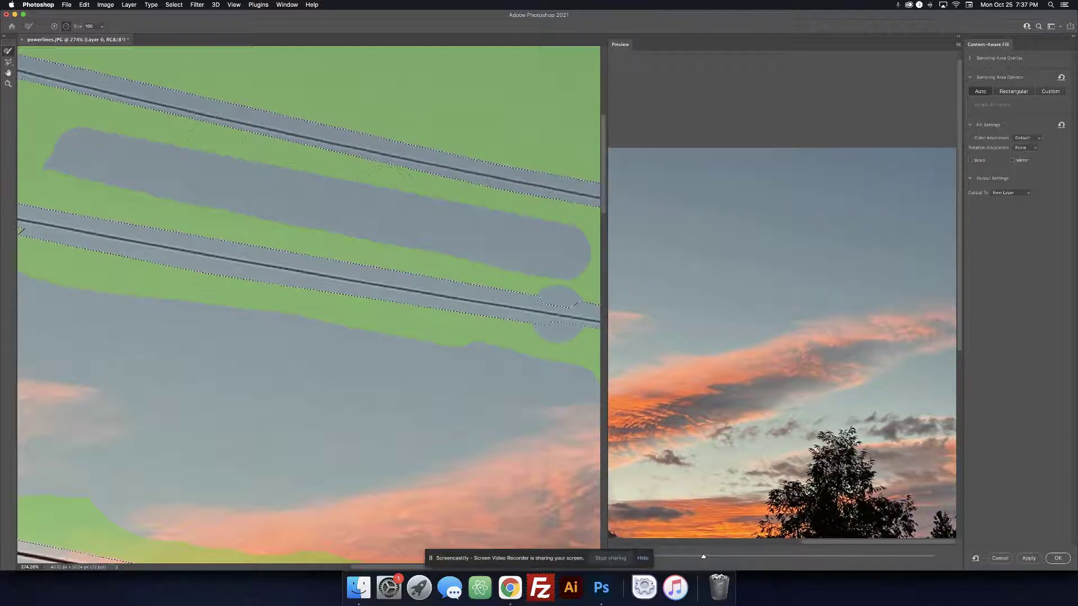
pyautogui.press('l')
pyautogui.moveTo(113, 105); pyautogui.dragTo(125, 102)
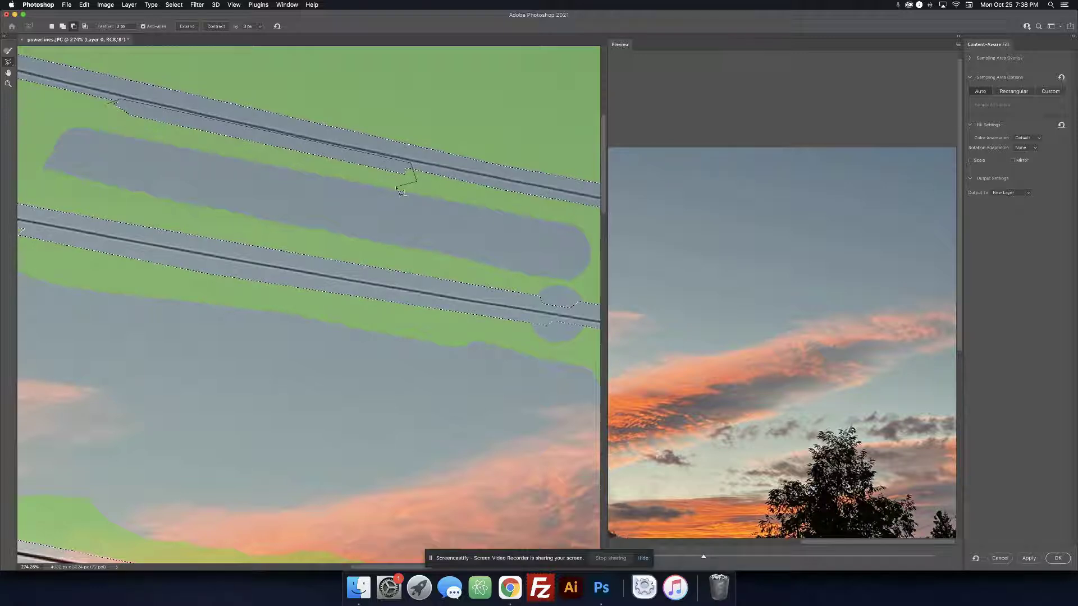
pyautogui.keyDown('alt'); pyautogui.click(119, 131); pyautogui.keyUp('alt')
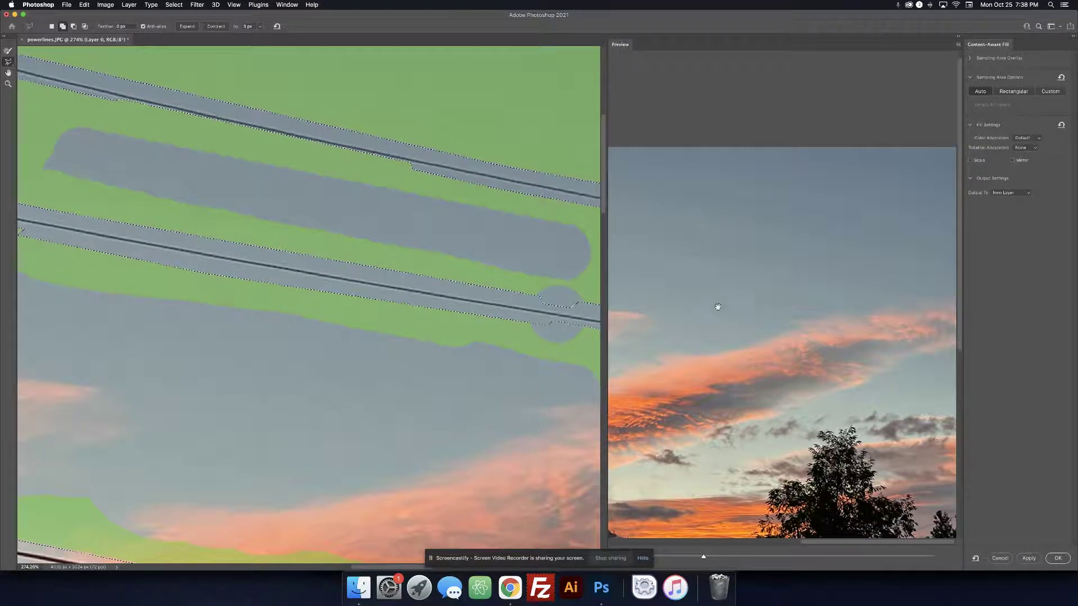
# Check the enlarged fill preview and rework the lower selection edge along the third-lowest power line to restore a margin of sky
pyautogui.click(720, 557)
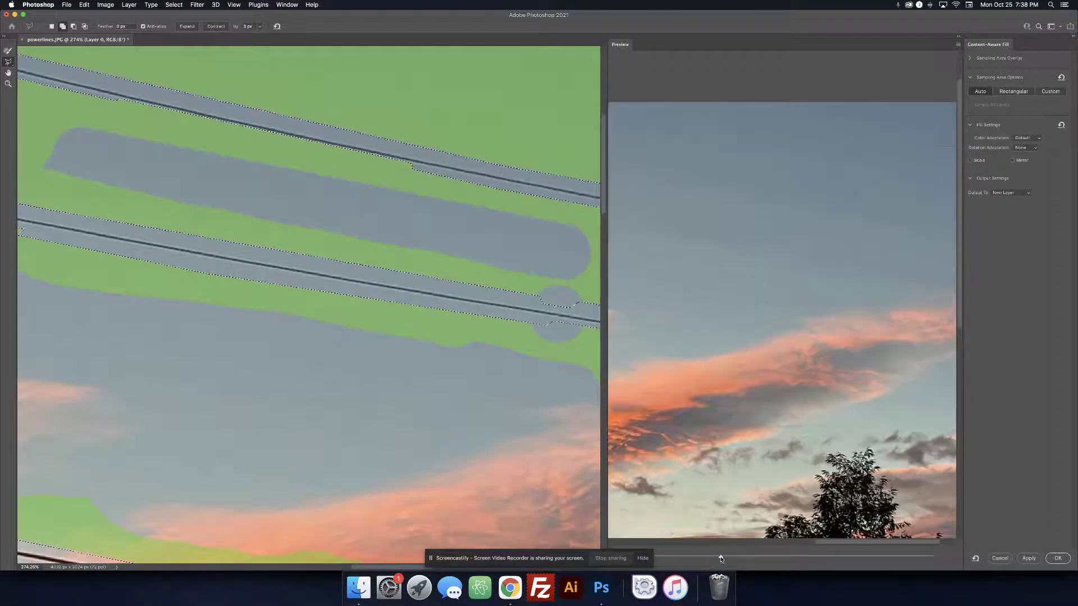
pyautogui.moveTo(698, 291); pyautogui.dragTo(783, 312)
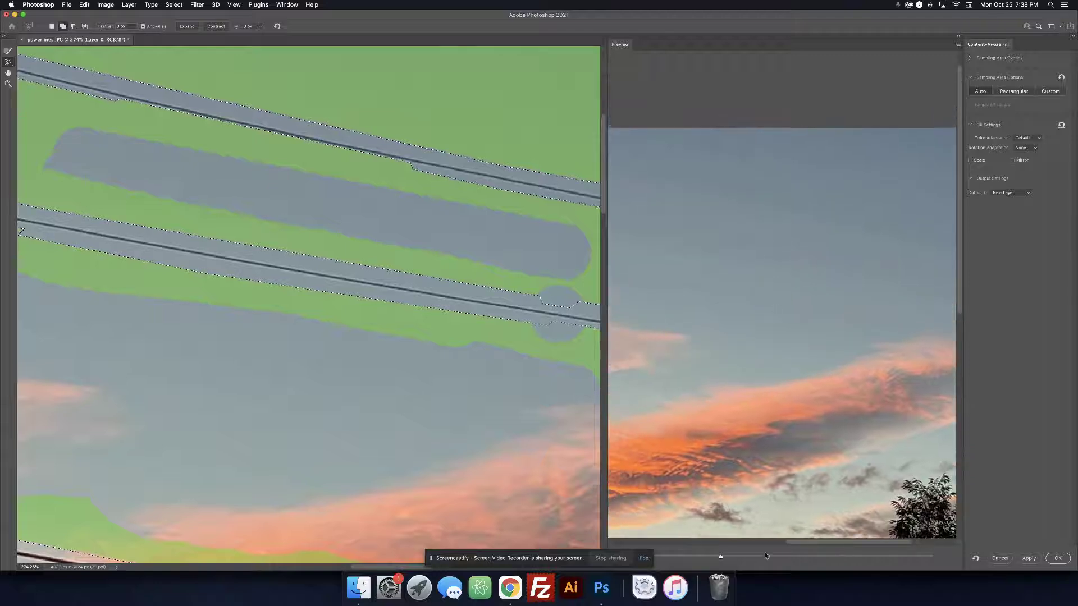
pyautogui.click(741, 557)
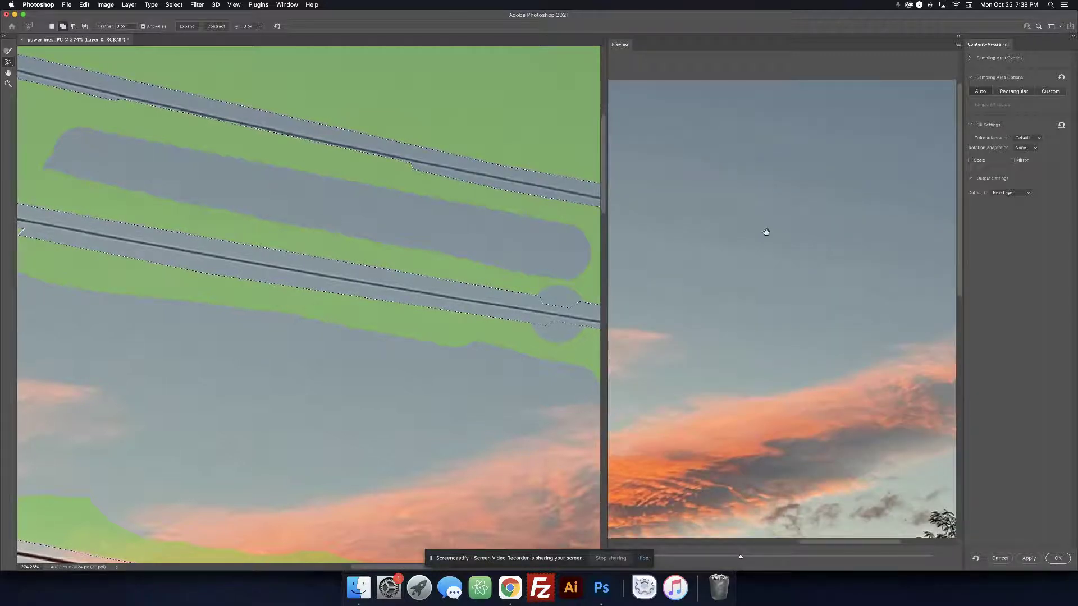
pyautogui.click(759, 557)
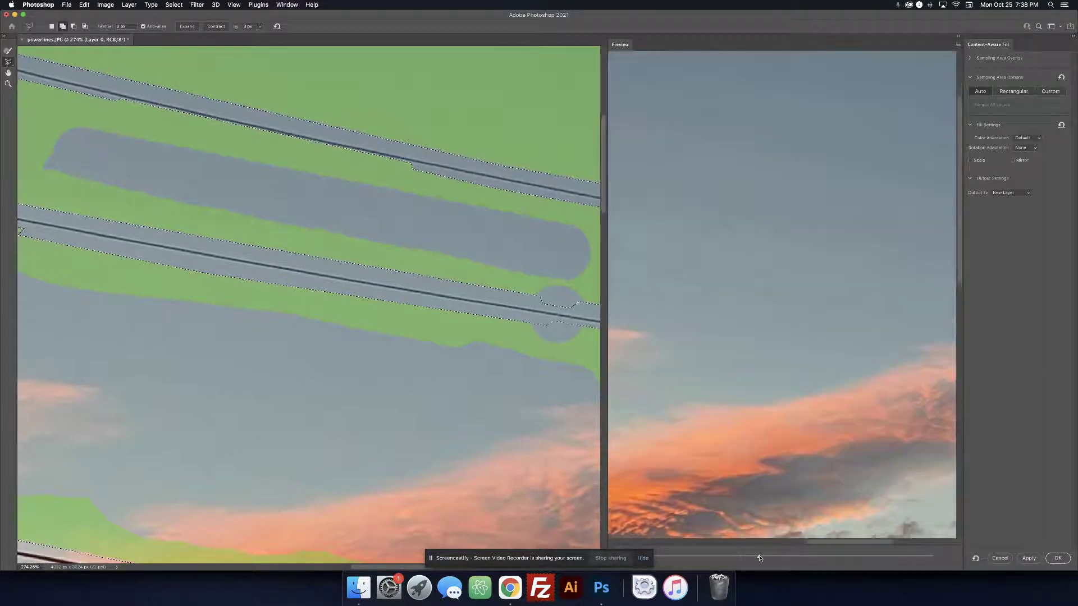
pyautogui.moveTo(759, 209); pyautogui.dragTo(760, 259)
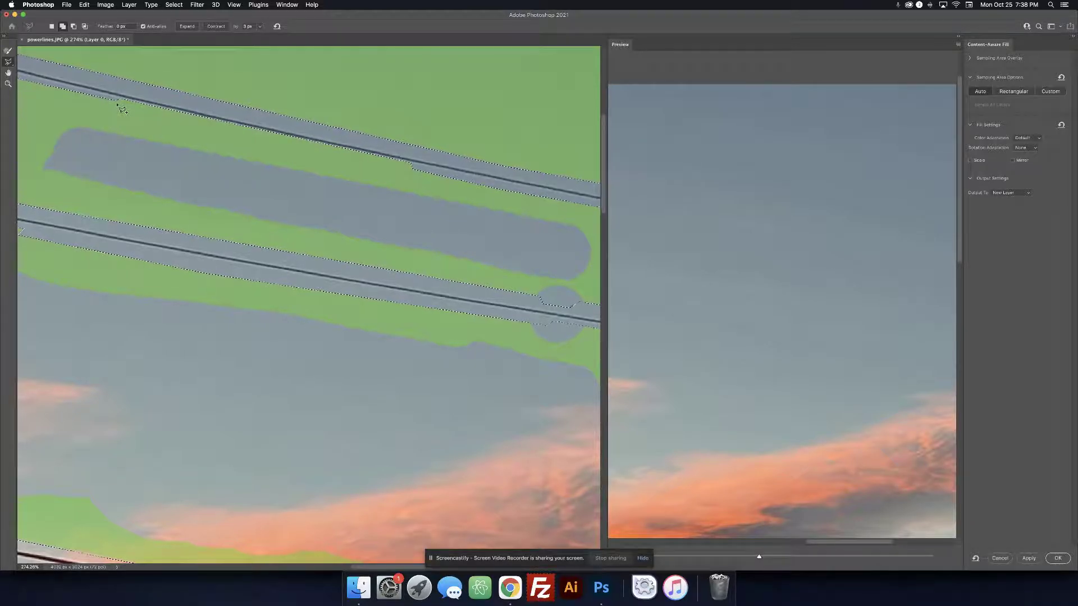
pyautogui.press('alt')
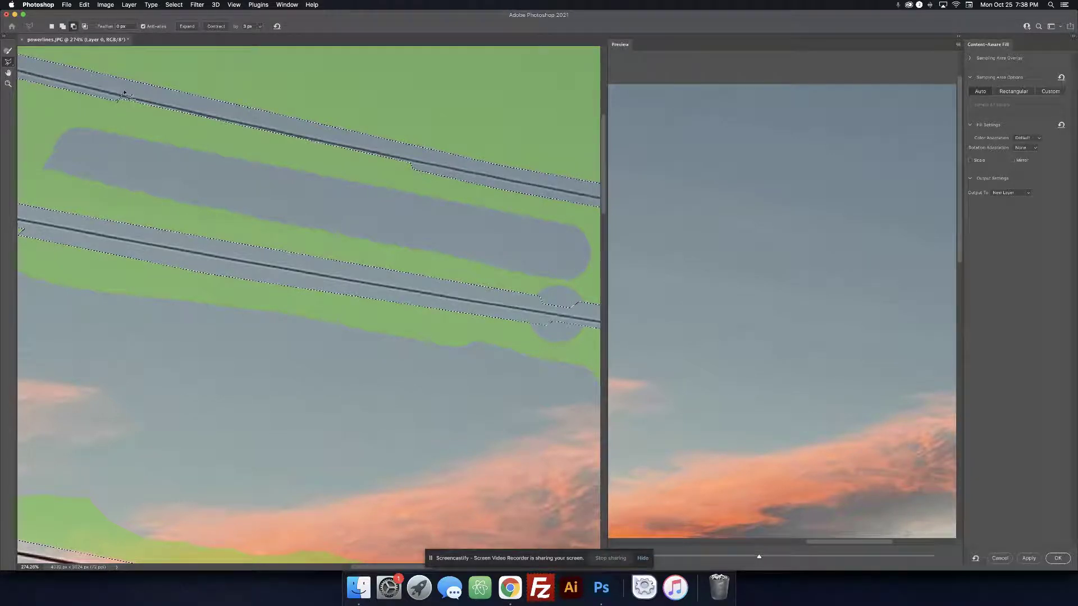
pyautogui.moveTo(167, 105); pyautogui.dragTo(399, 147)
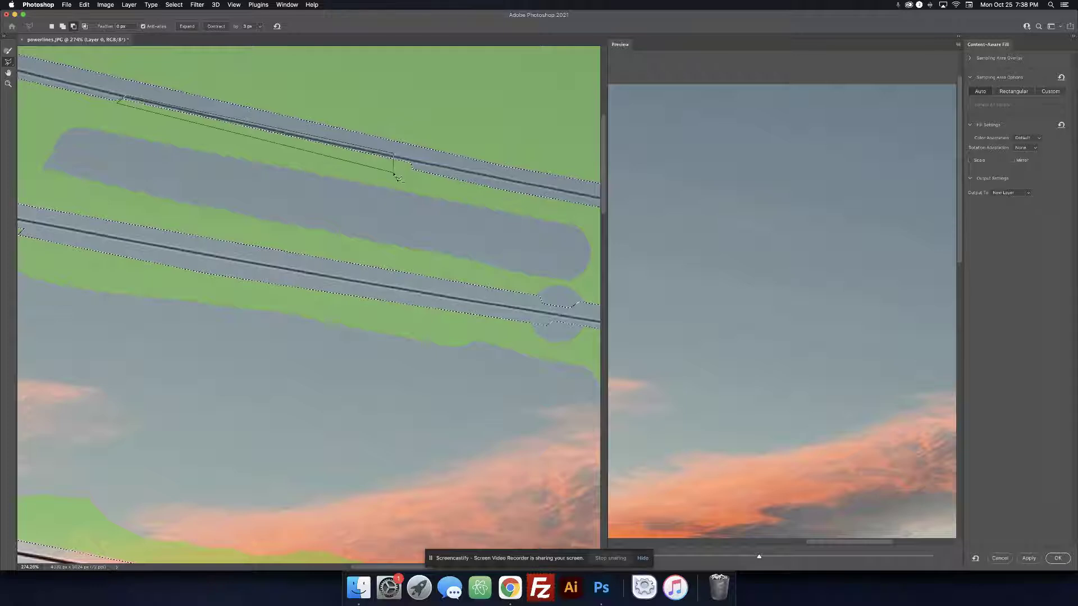
pyautogui.moveTo(398, 178); pyautogui.dragTo(397, 168)
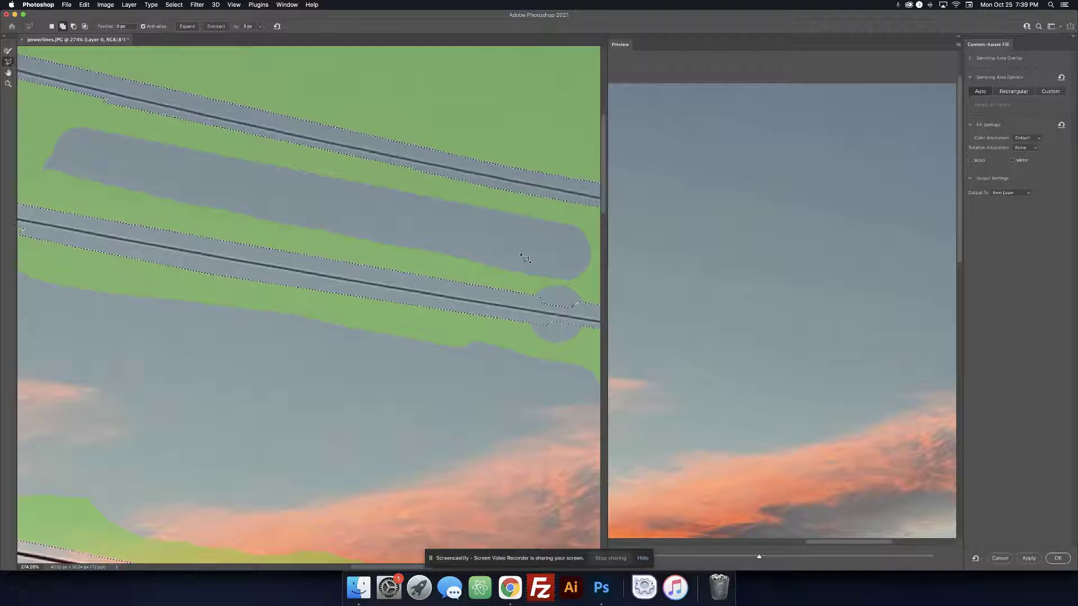
# Inspect the fill preview across the sky and the whole photo, and apply the Content-Aware Fill to a new layer
pyautogui.scroll(-5, 761, 257)
pyautogui.hscroll(3, 761, 258)
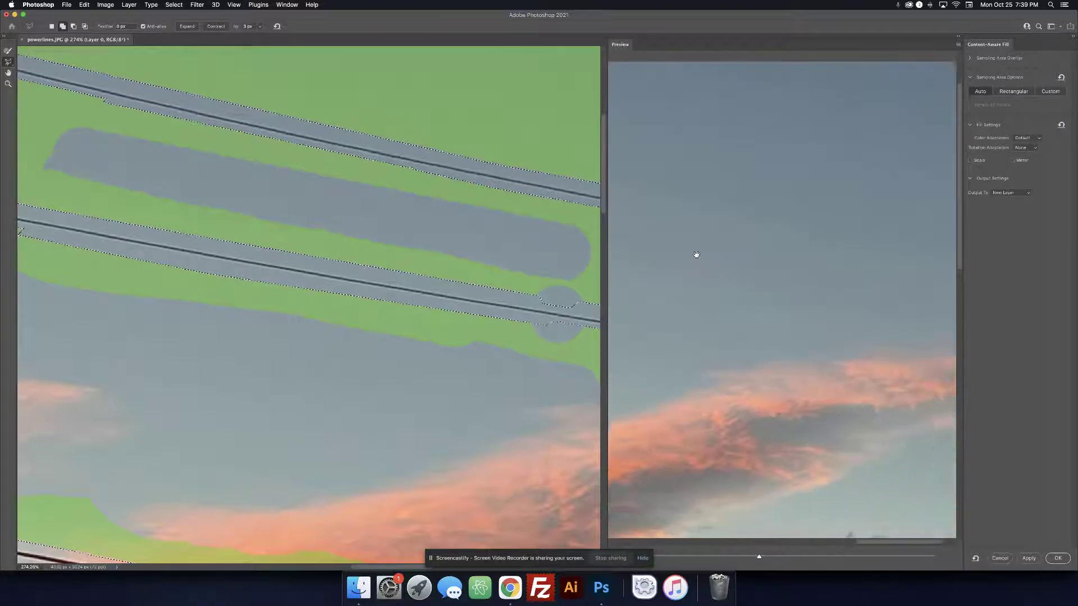
pyautogui.scroll(-5, 709, 251)
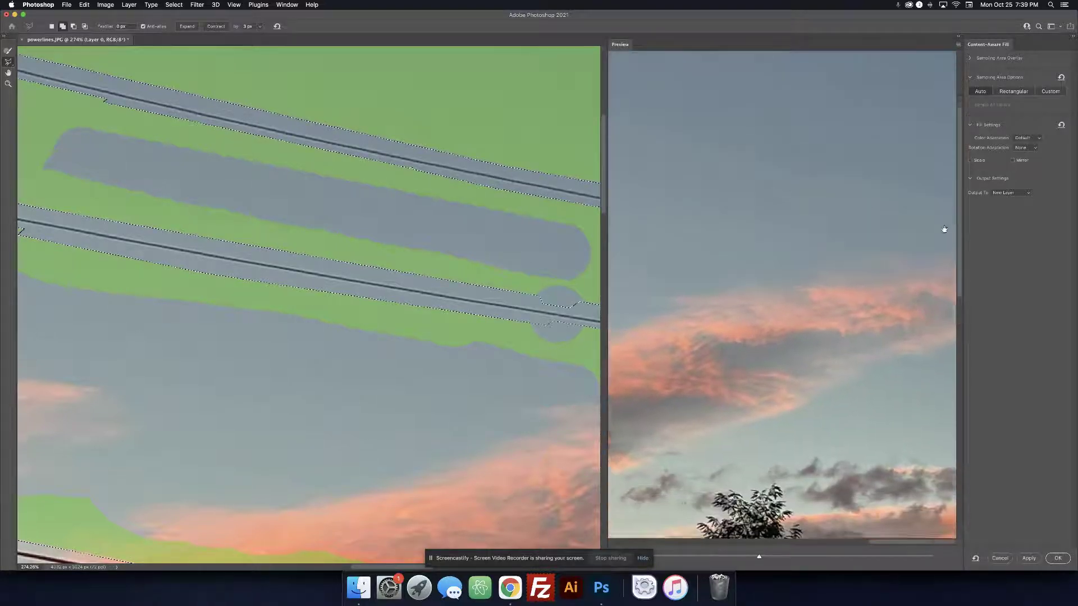
pyautogui.scroll(5, 712, 232)
pyautogui.hscroll(-3, 711, 232)
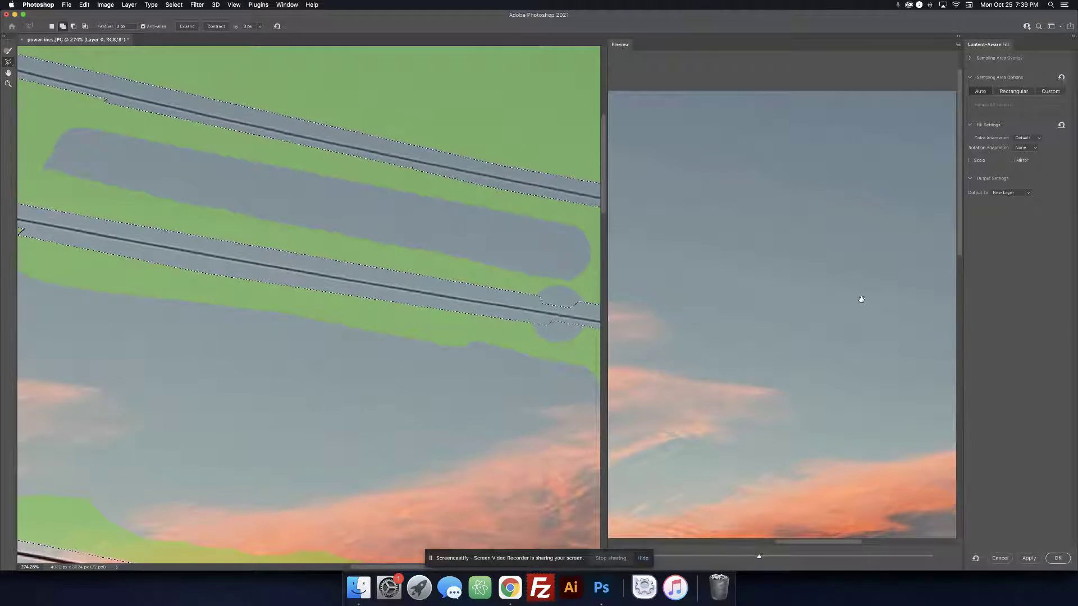
pyautogui.moveTo(875, 378); pyautogui.dragTo(858, 205)
pyautogui.moveTo(887, 238); pyautogui.dragTo(835, 489)
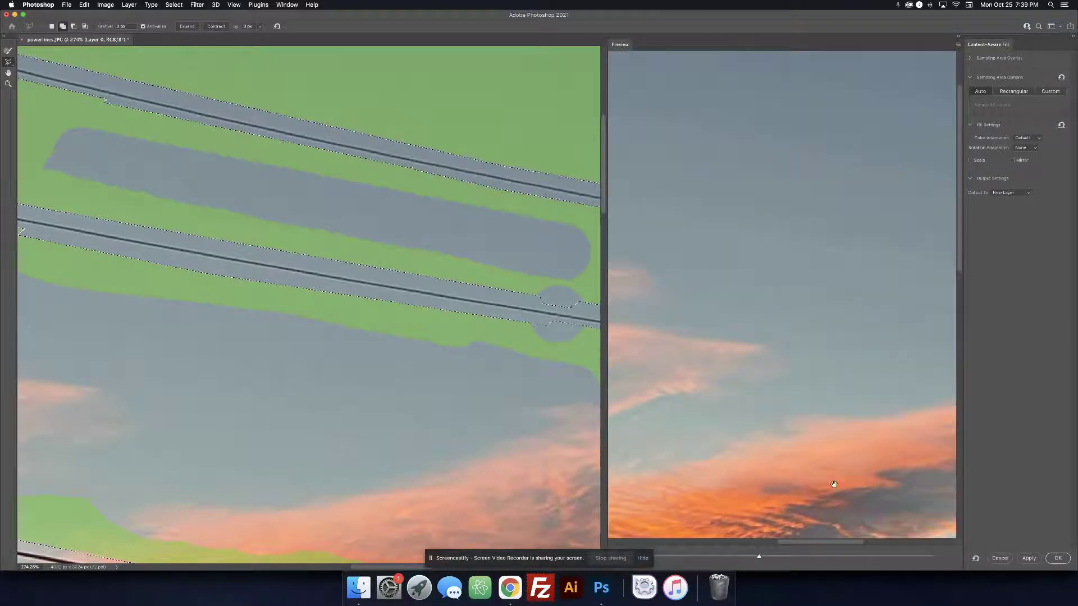
pyautogui.moveTo(760, 558); pyautogui.dragTo(675, 560)
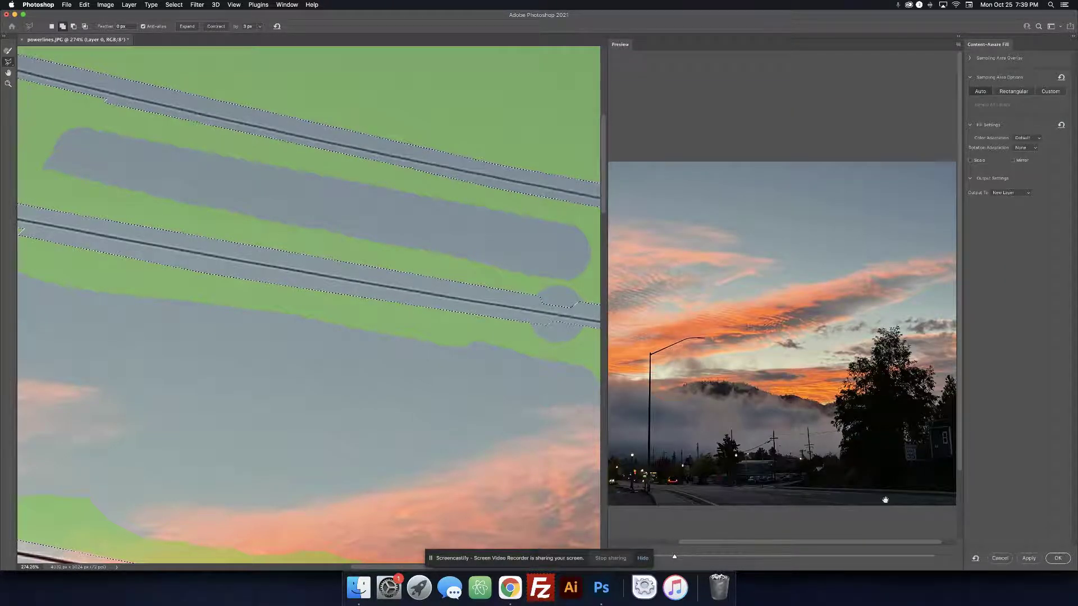
pyautogui.click(1057, 558)
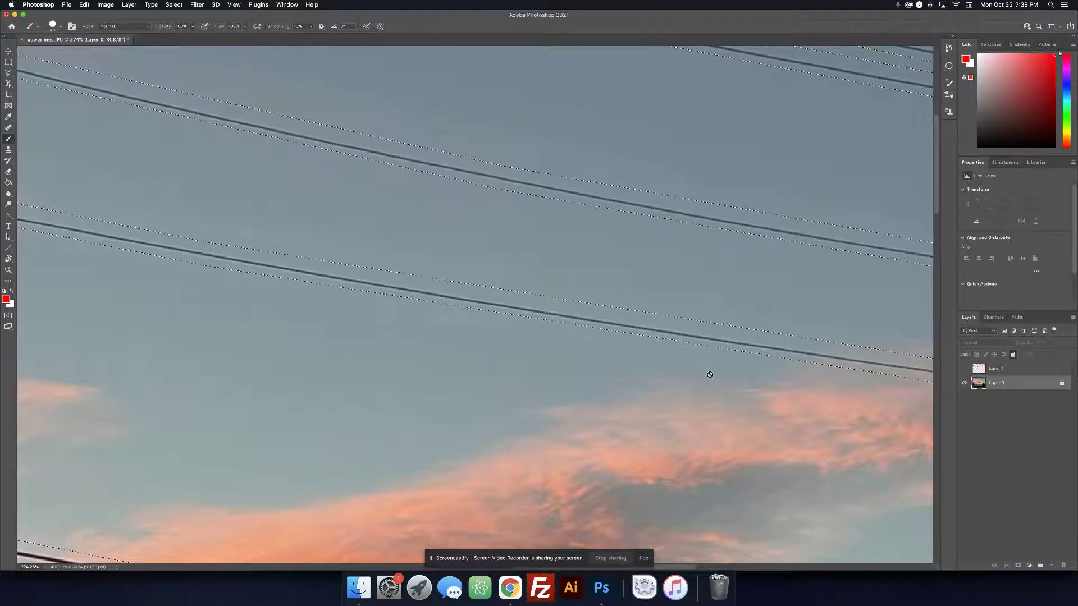
# Toggle the visibility of Layer 1 over the whole photo and try Content-Aware Fill on the locked Layer 0, output to a new layer
pyautogui.press('super+0')
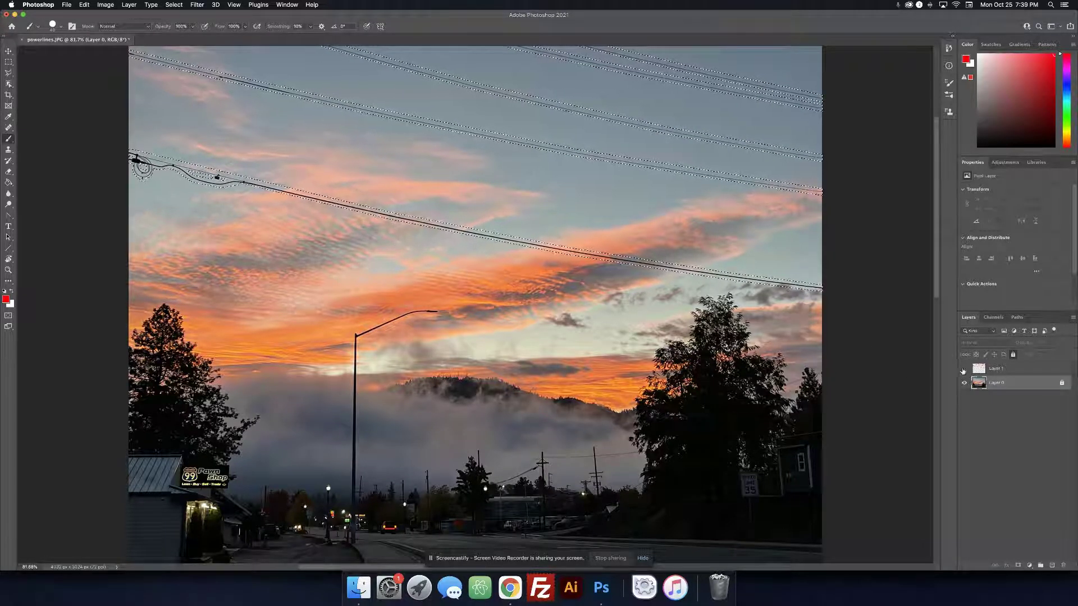
pyautogui.click(964, 369)
pyautogui.click(964, 369)
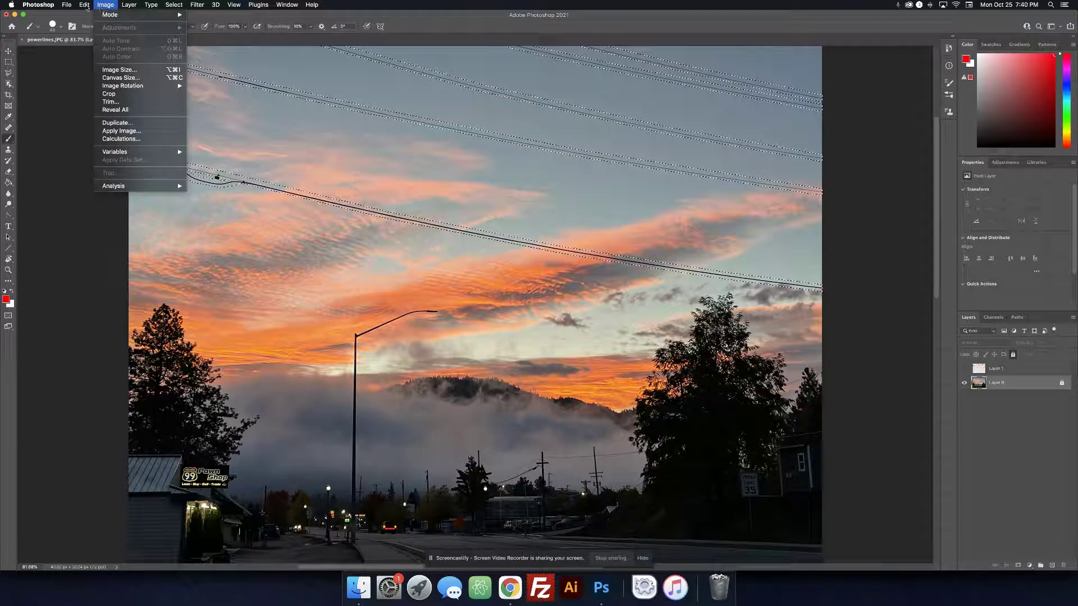
pyautogui.moveTo(85, 6)
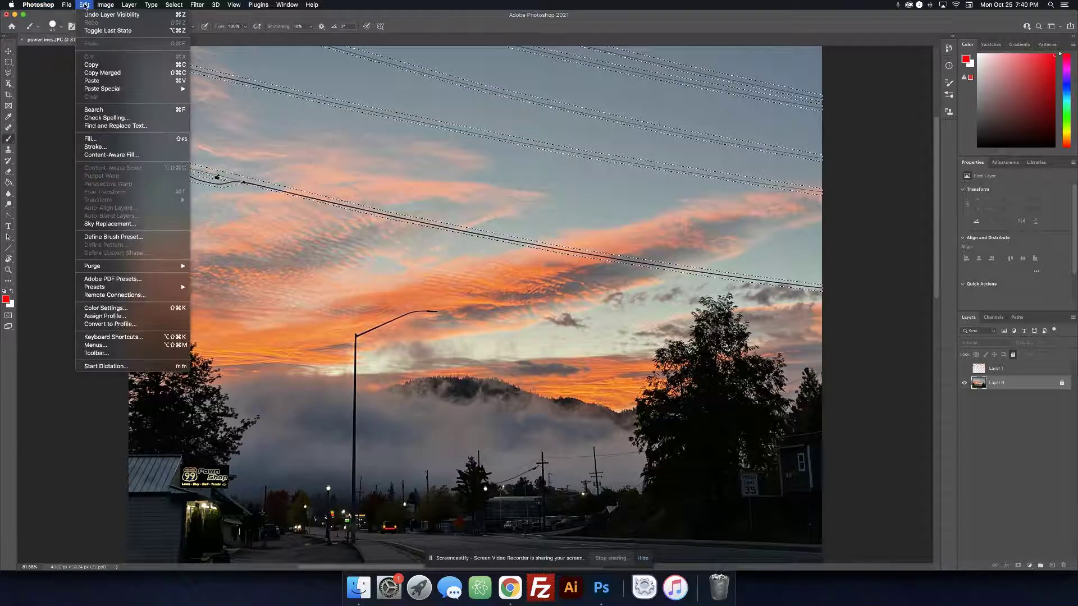
pyautogui.click(111, 154)
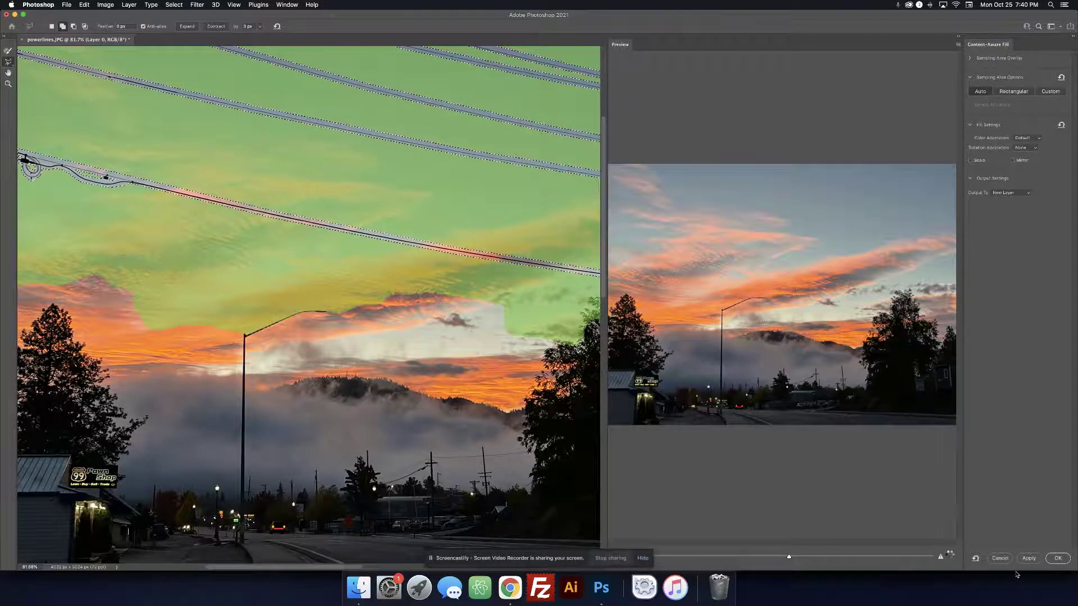
pyautogui.click(1057, 559)
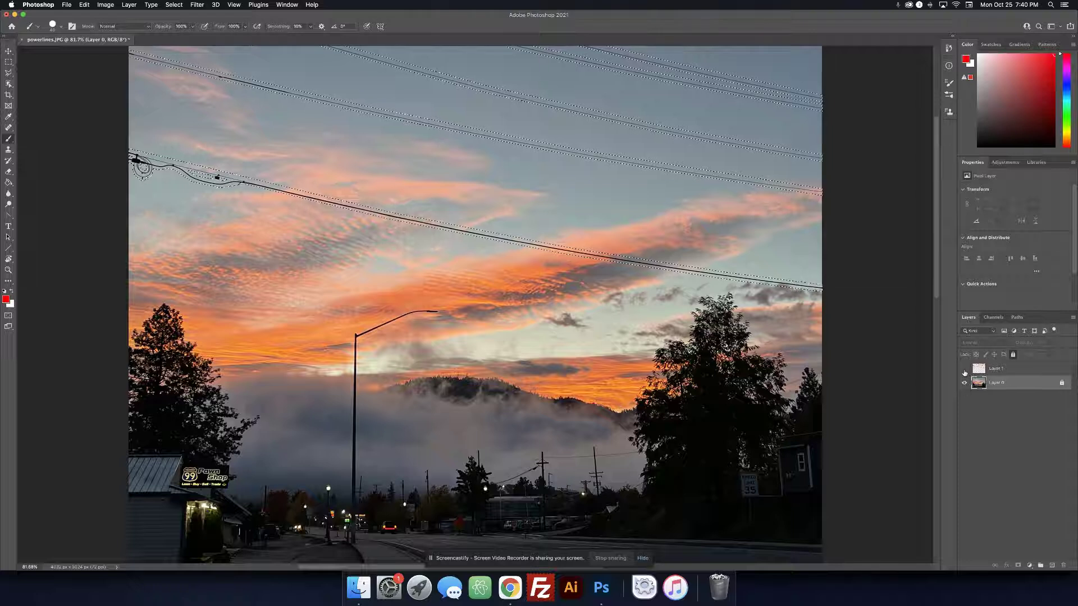
# Unlock Layer 0 and apply Content-Aware Fill to the power-line selection with the output set to a new layer
pyautogui.click(1062, 385)
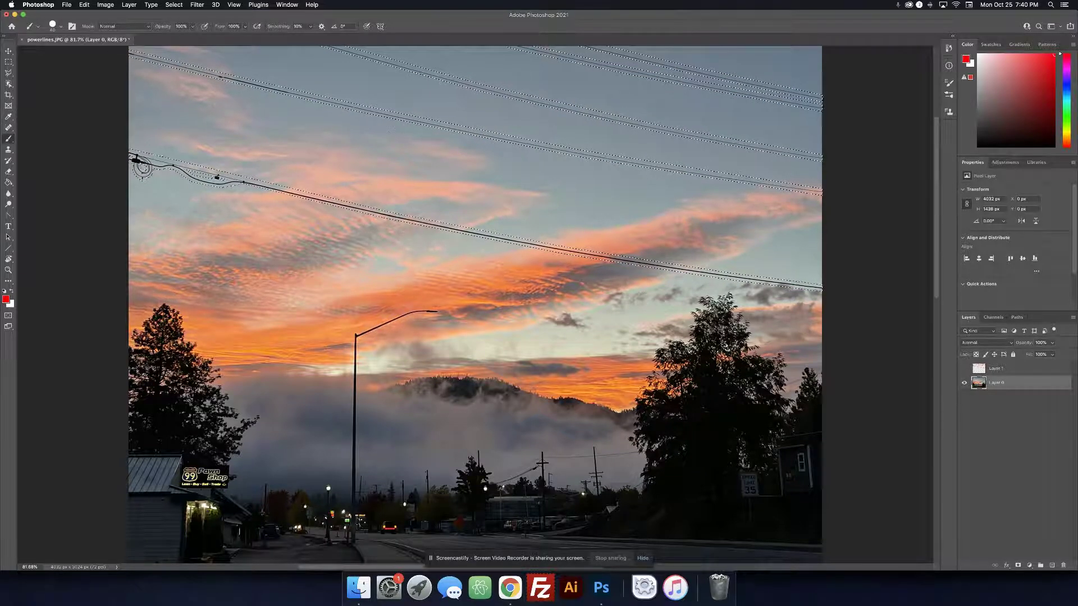
pyautogui.click(84, 5)
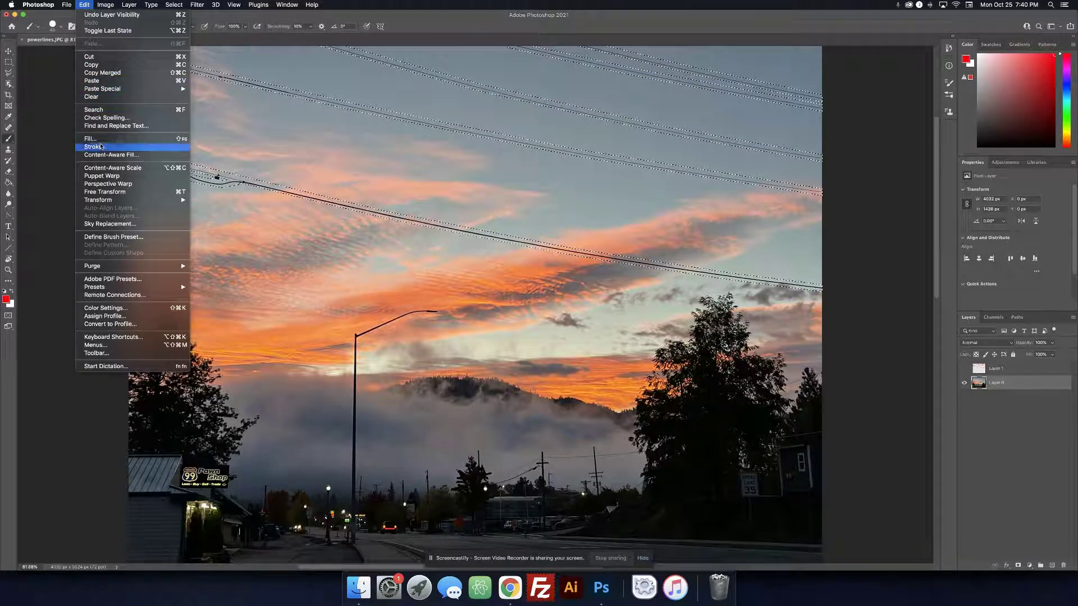
pyautogui.click(104, 155)
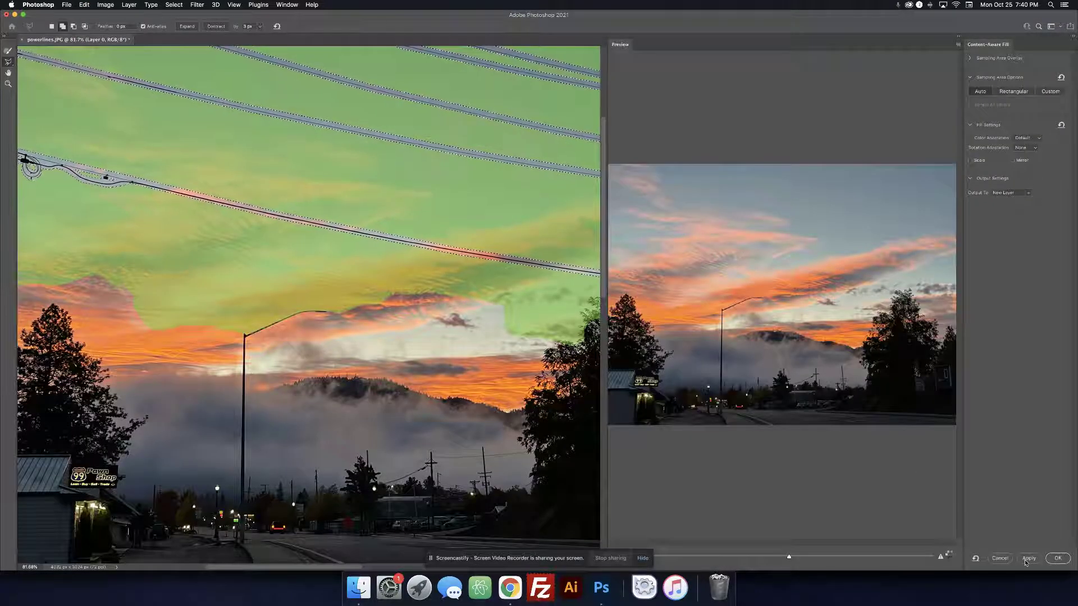
pyautogui.click(1028, 558)
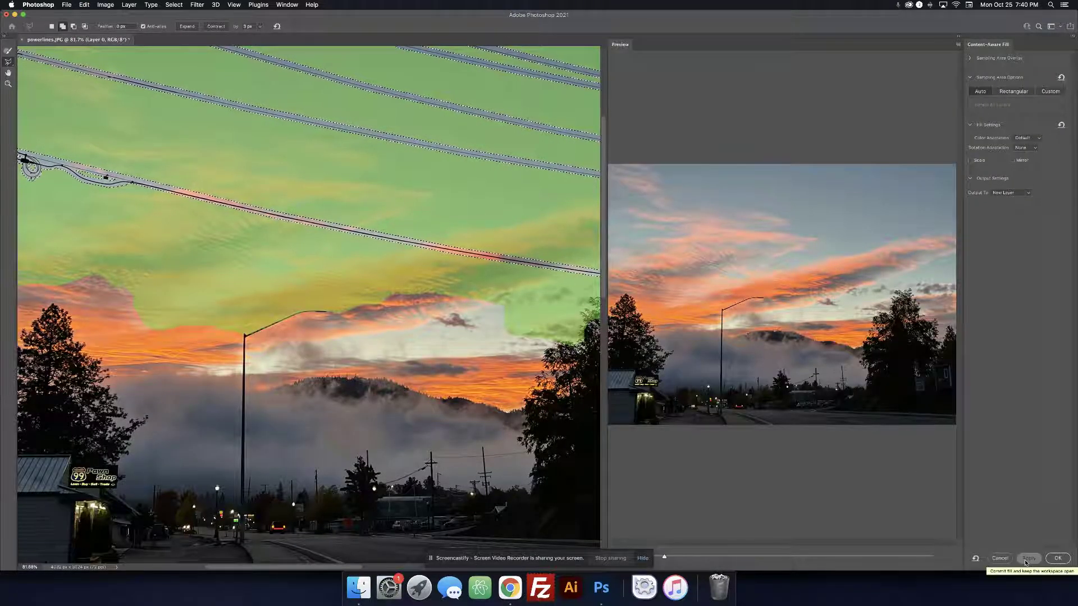
pyautogui.click(1056, 559)
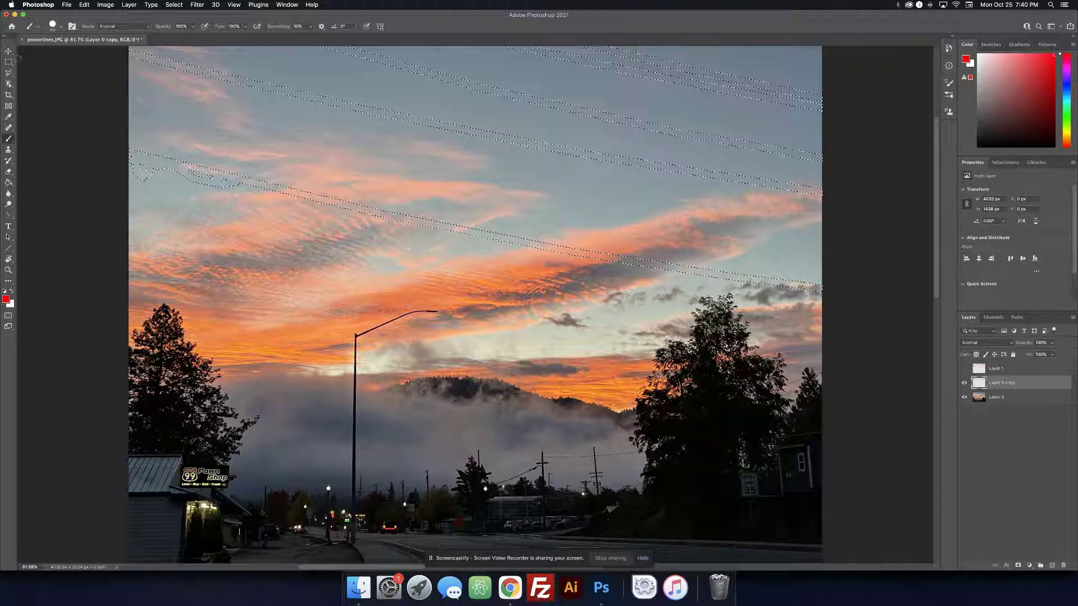
# Deselect the power-line selection using the Rectangular Marquee tool
pyautogui.click(8, 61)
pyautogui.rightClick(157, 119)
pyautogui.click(166, 121)
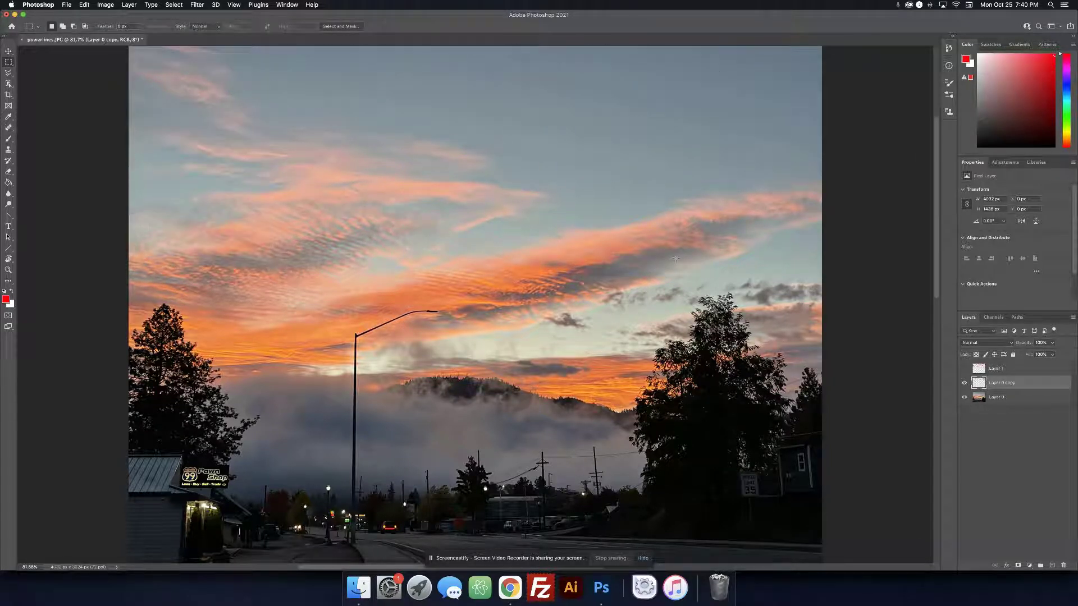